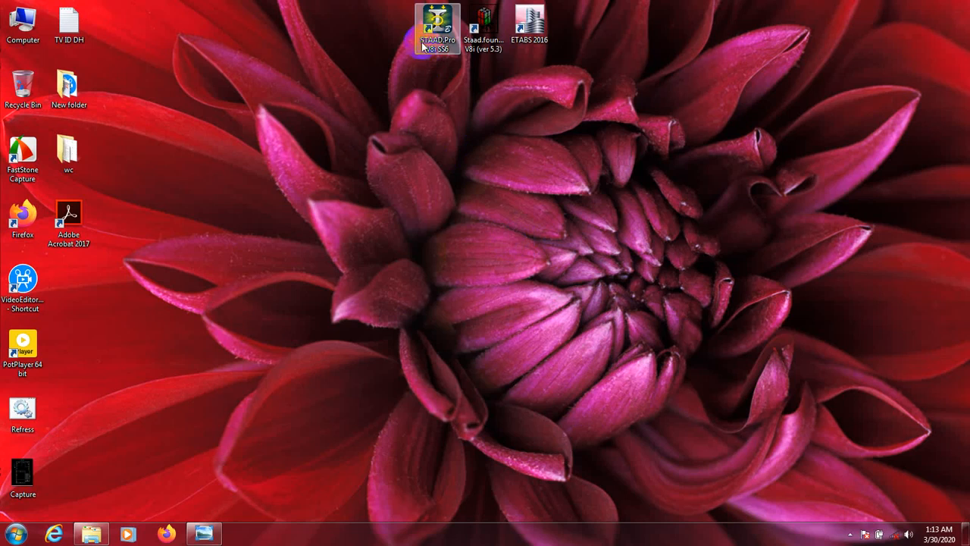
# Launch STAAD.Pro V8i and open the recent project BCD
pyautogui.doubleClick(438, 23)
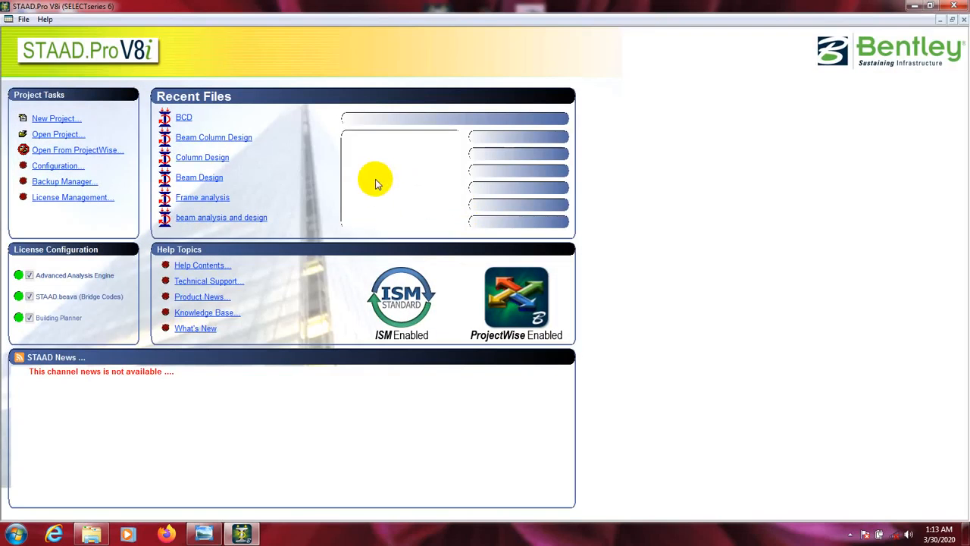
pyautogui.moveTo(184, 118)
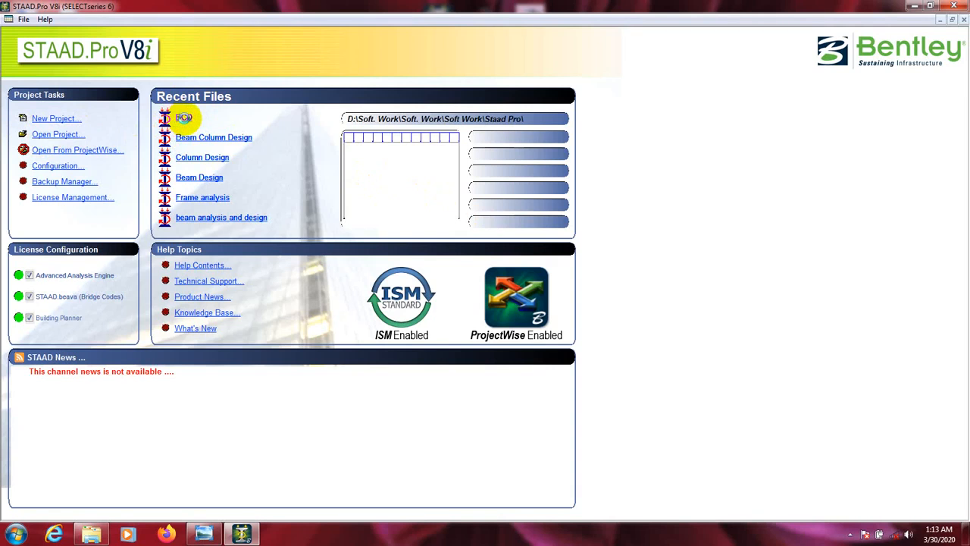
pyautogui.click(183, 117)
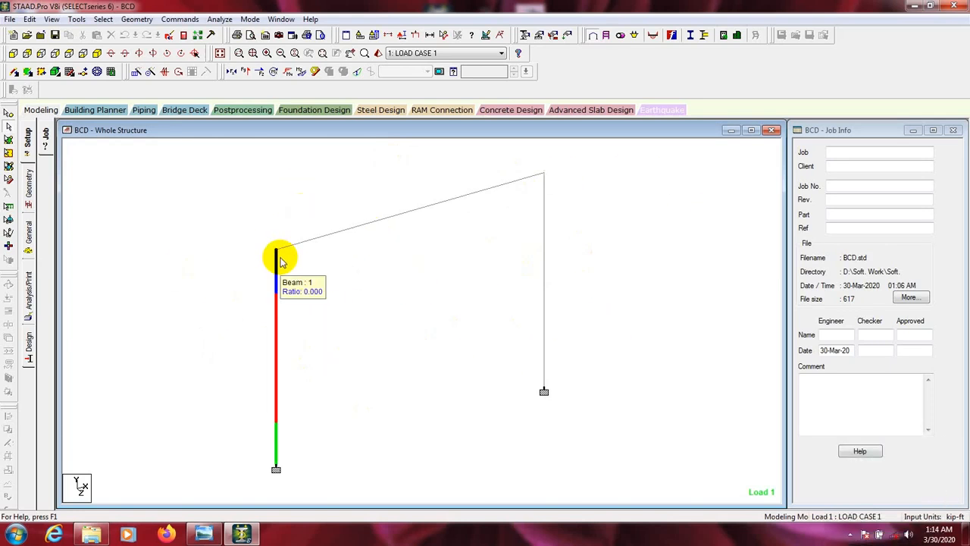
# Examine the horizontal beam's property, loading, bending and shear data, including the Shear-Y and Bending-Y diagrams
pyautogui.doubleClick(318, 238)
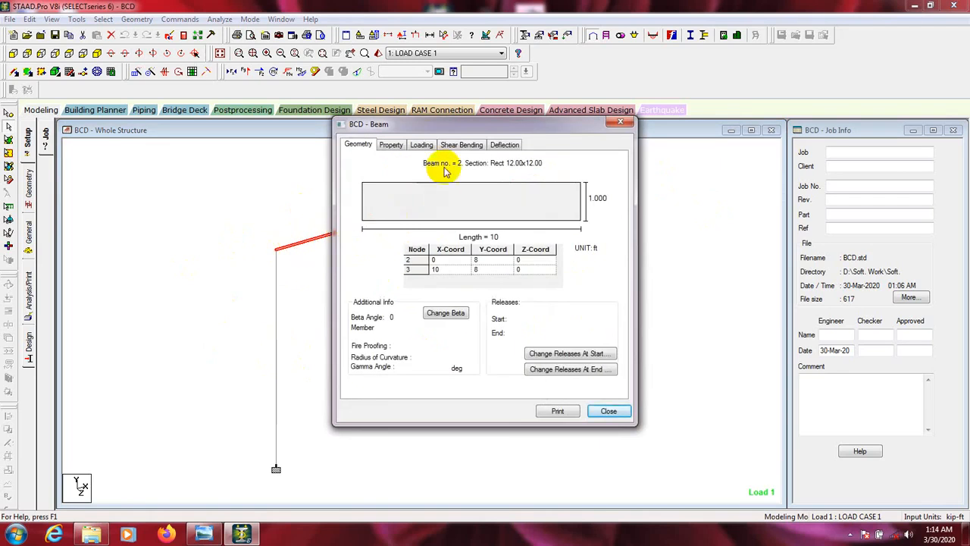
pyautogui.click(391, 145)
pyautogui.click(422, 146)
pyautogui.click(455, 144)
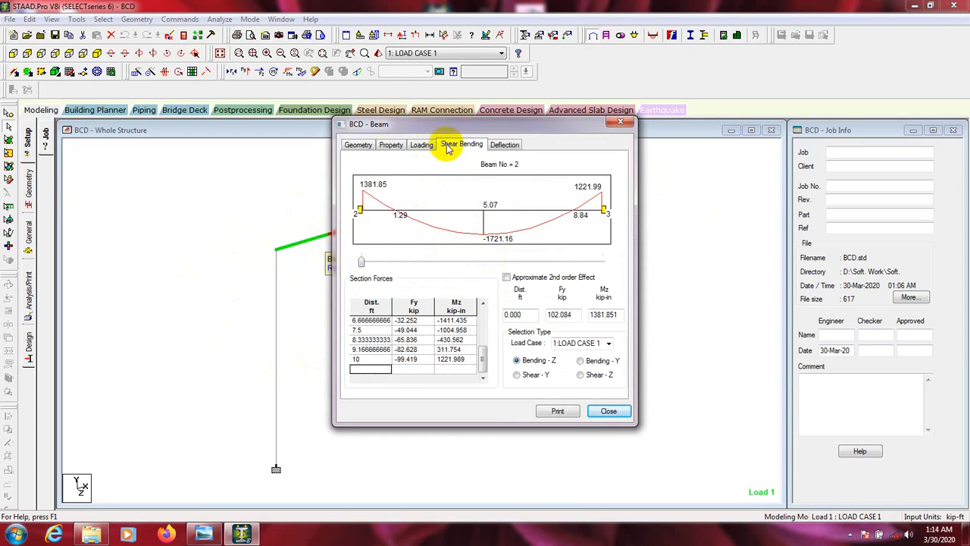
pyautogui.click(519, 375)
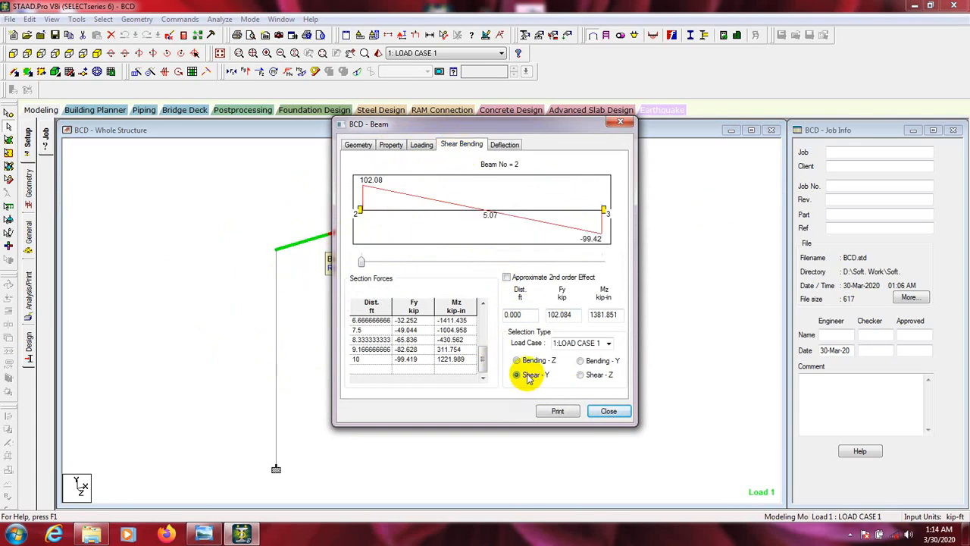
pyautogui.click(581, 360)
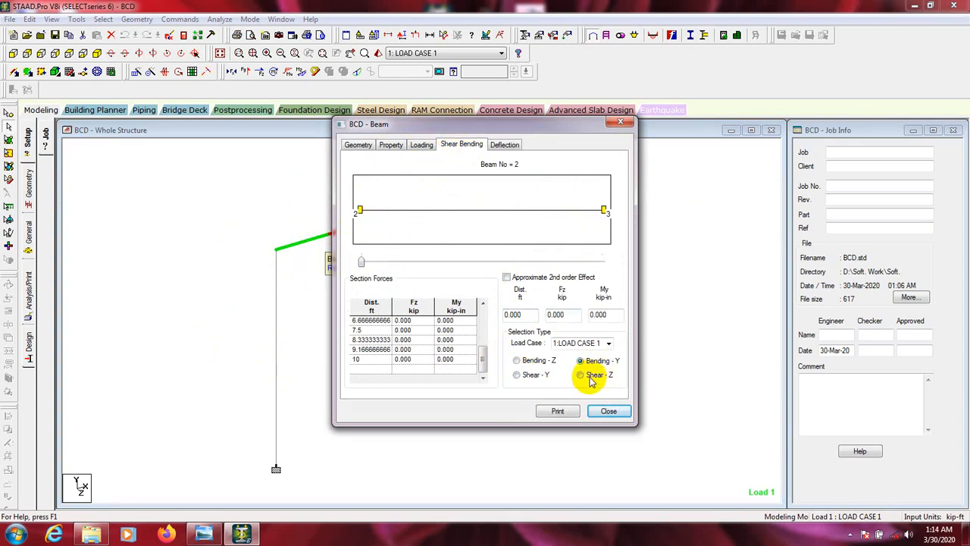
pyautogui.click(608, 410)
# Review the bending and shear diagrams of the column between nodes 1 and 2 about both the Y and Z axes
pyautogui.doubleClick(276, 331)
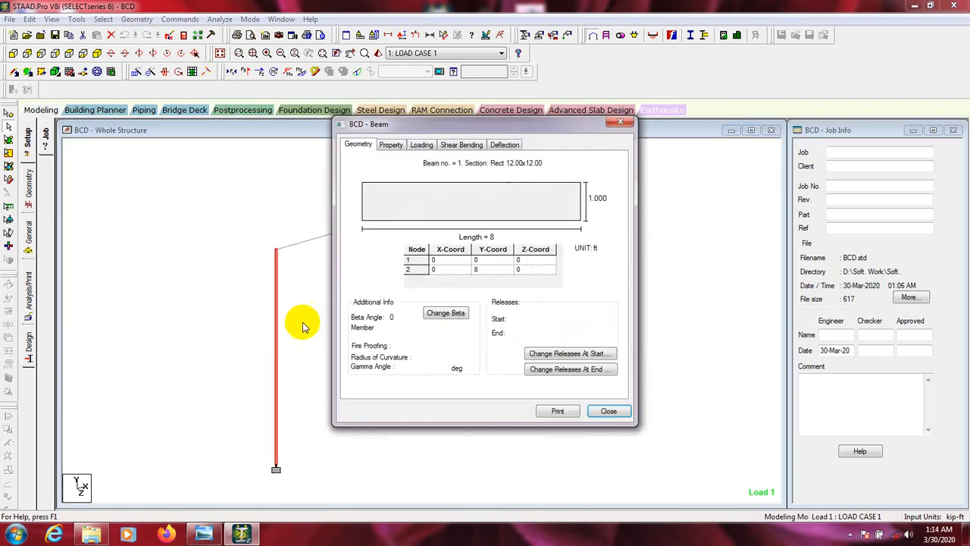
pyautogui.click(459, 145)
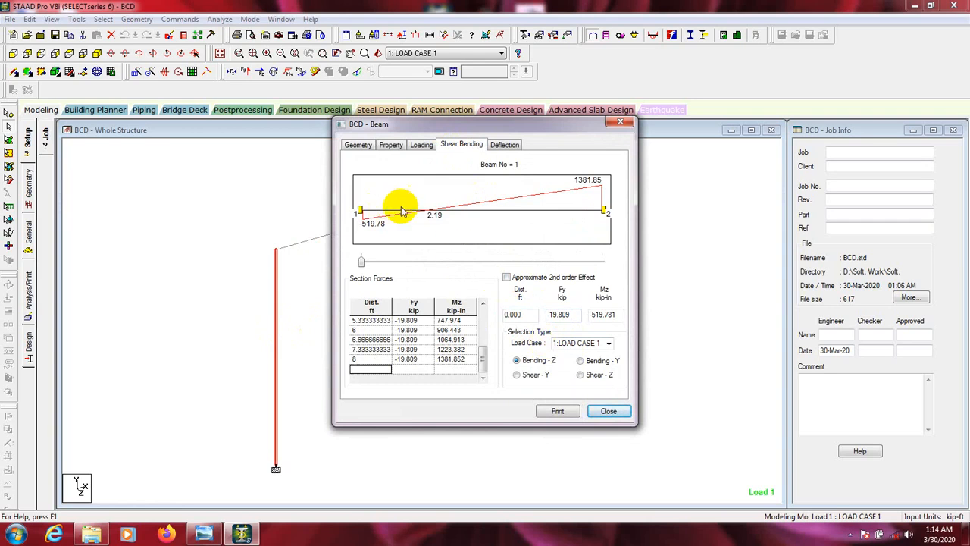
pyautogui.click(529, 376)
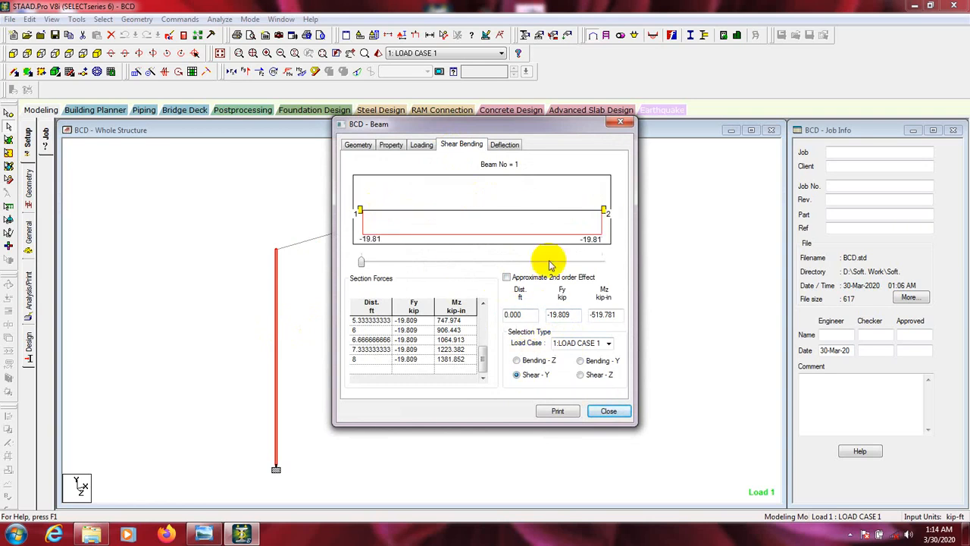
pyautogui.click(591, 362)
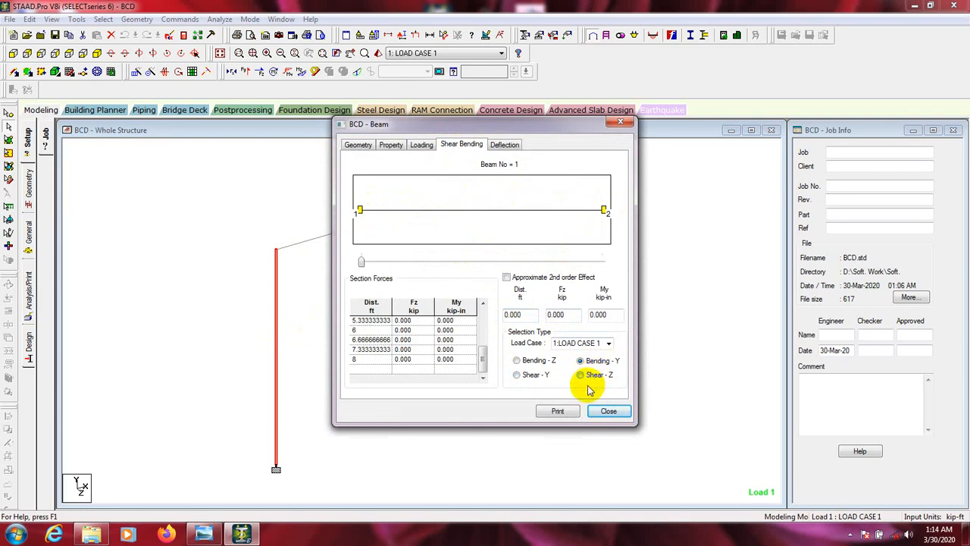
pyautogui.click(581, 375)
pyautogui.click(599, 411)
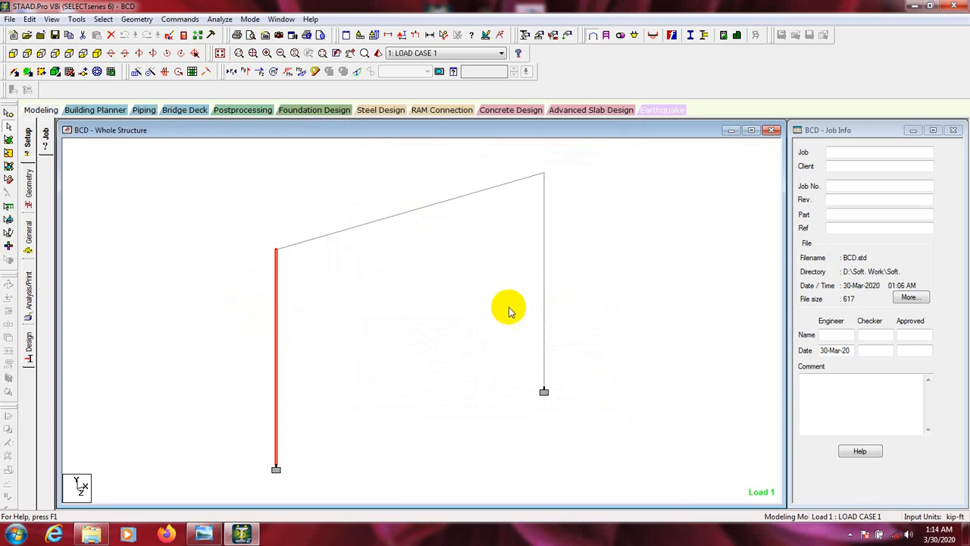
# Inspect the deflection, Bending-Z and Shear-Y diagrams of the column between nodes 3 and 4, and clear the selection
pyautogui.doubleClick(548, 287)
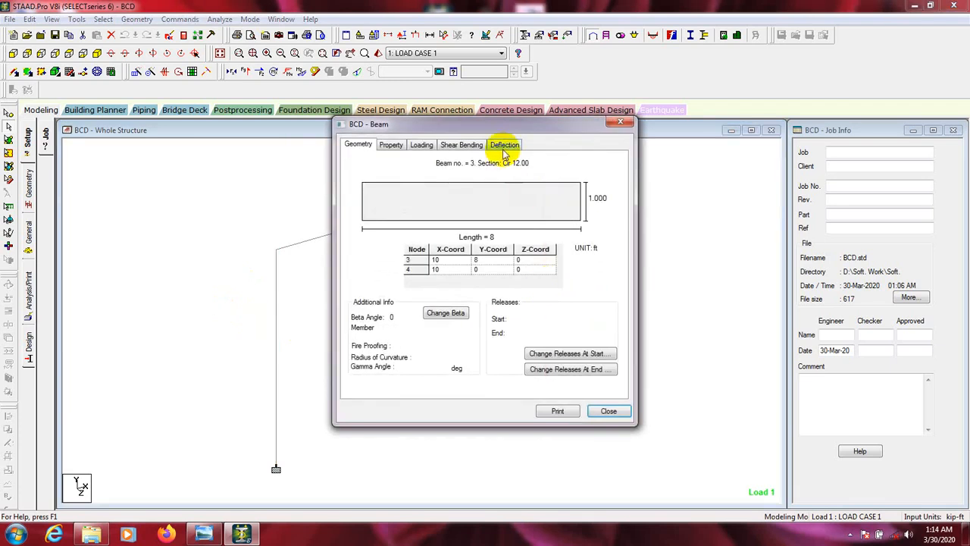
pyautogui.click(503, 146)
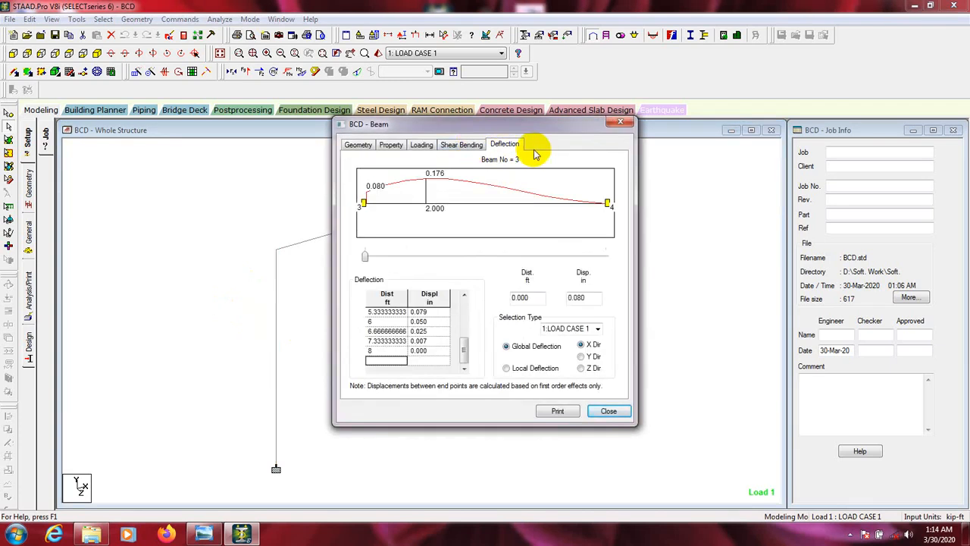
pyautogui.click(471, 146)
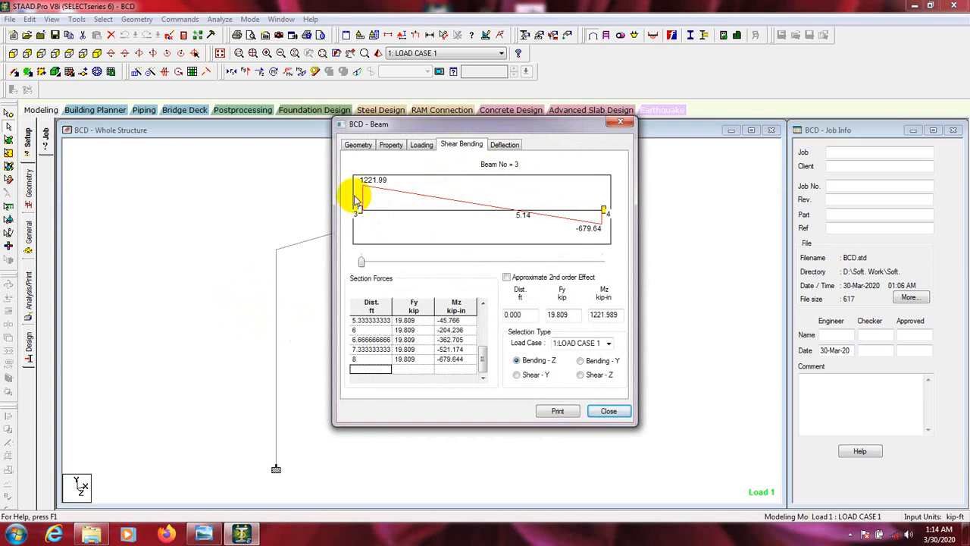
pyautogui.click(530, 374)
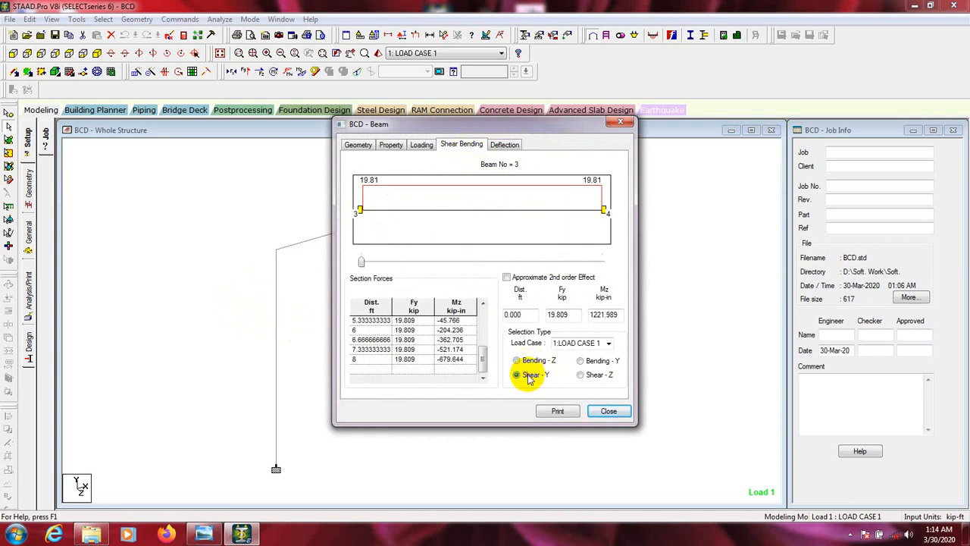
pyautogui.click(604, 410)
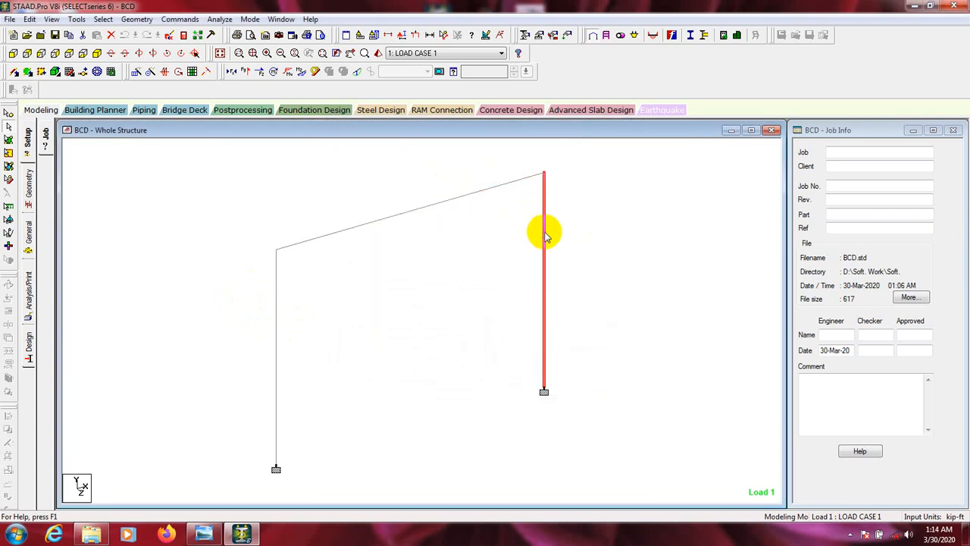
pyautogui.click(596, 234)
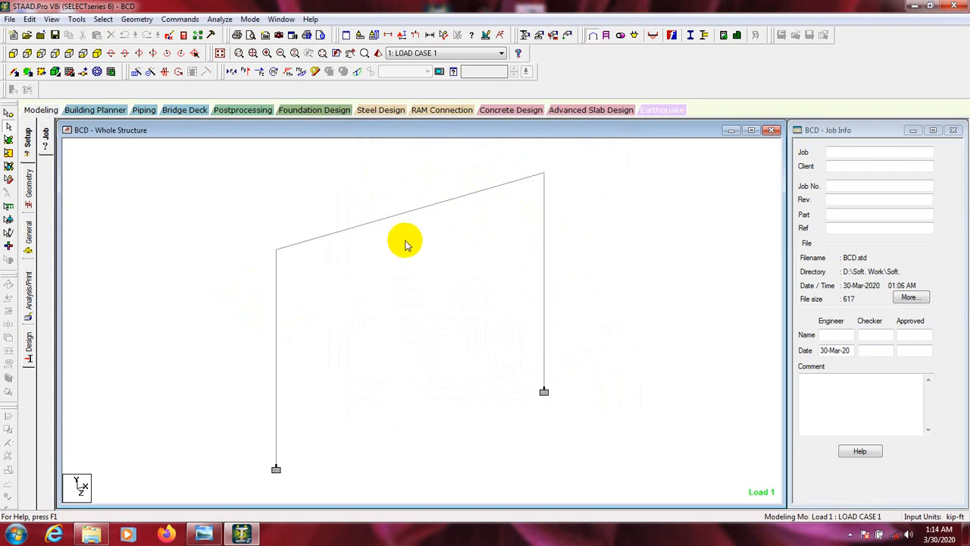
# Open the concrete design settings for the whole structure and choose ACI 318 2011 as the current code
pyautogui.moveTo(405, 240); pyautogui.dragTo(402, 235, button='middle')
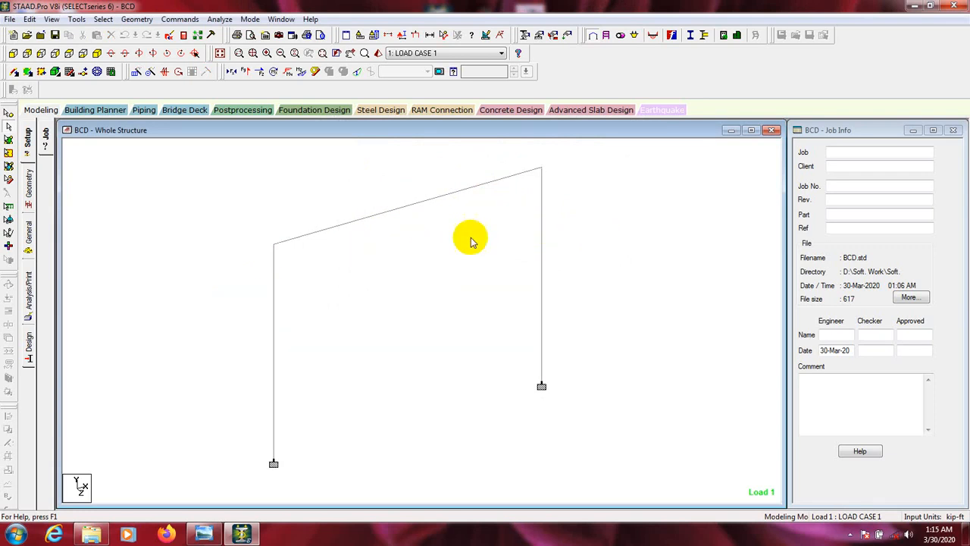
pyautogui.click(27, 347)
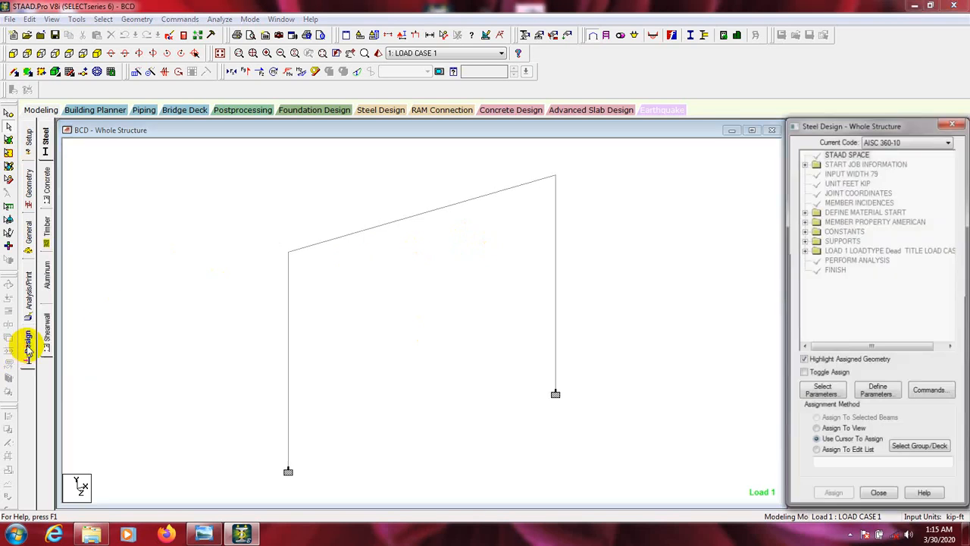
pyautogui.click(47, 184)
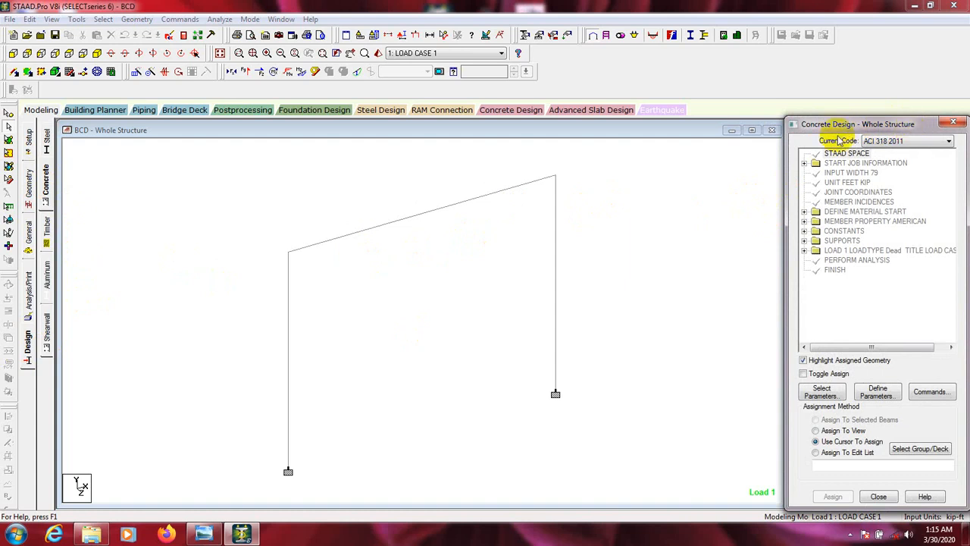
pyautogui.click(894, 141)
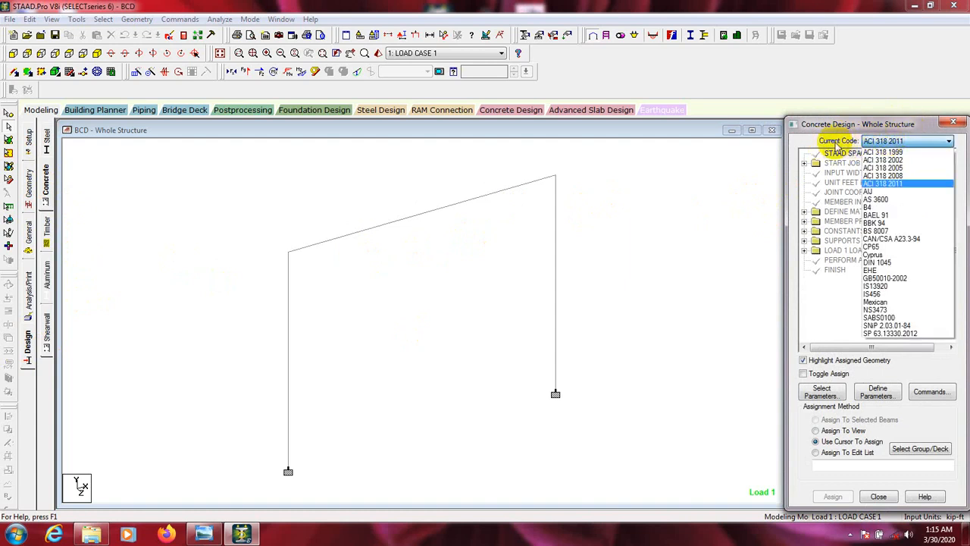
pyautogui.click(897, 184)
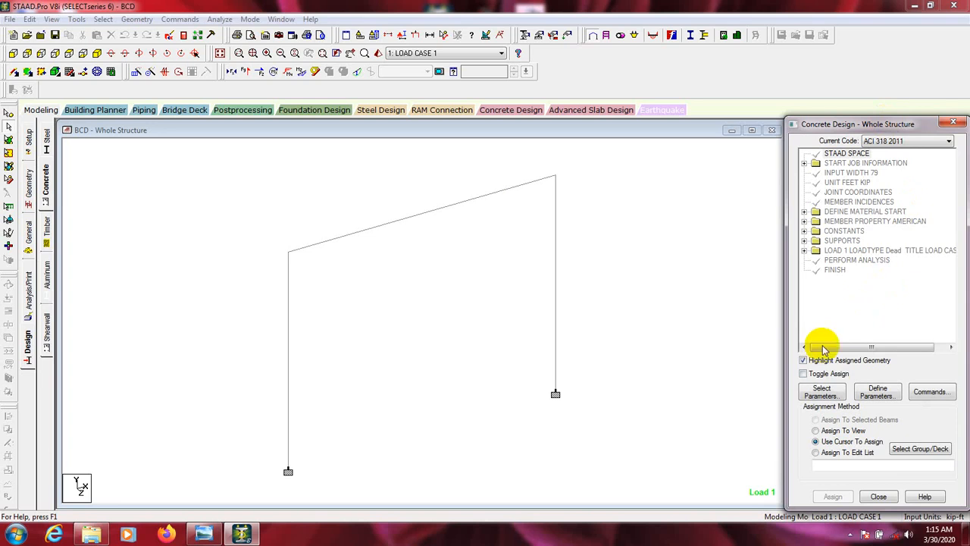
# Clear the selected concrete design parameters and select only the clear cover parameters Clb, Cls and Clt
pyautogui.click(820, 394)
pyautogui.moveTo(713, 228); pyautogui.dragTo(567, 225)
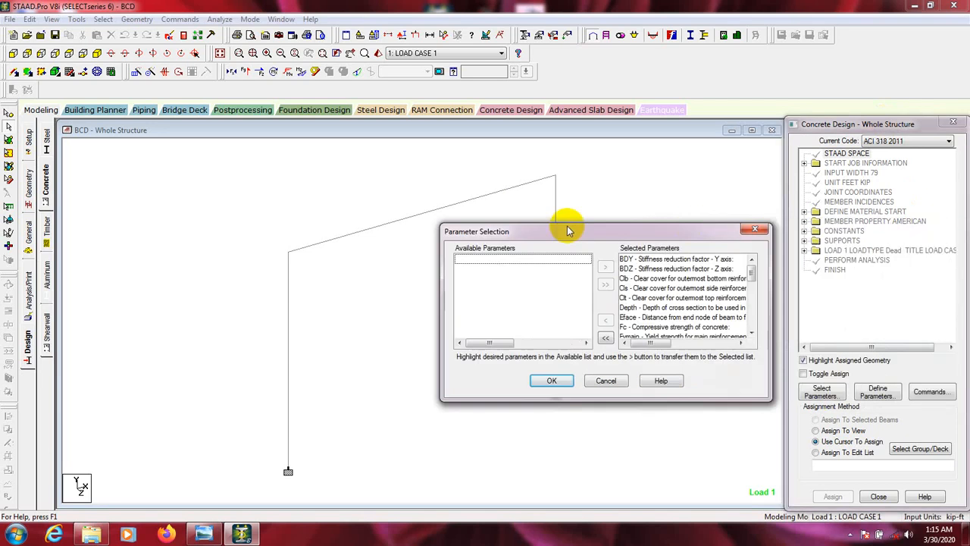
pyautogui.click(607, 338)
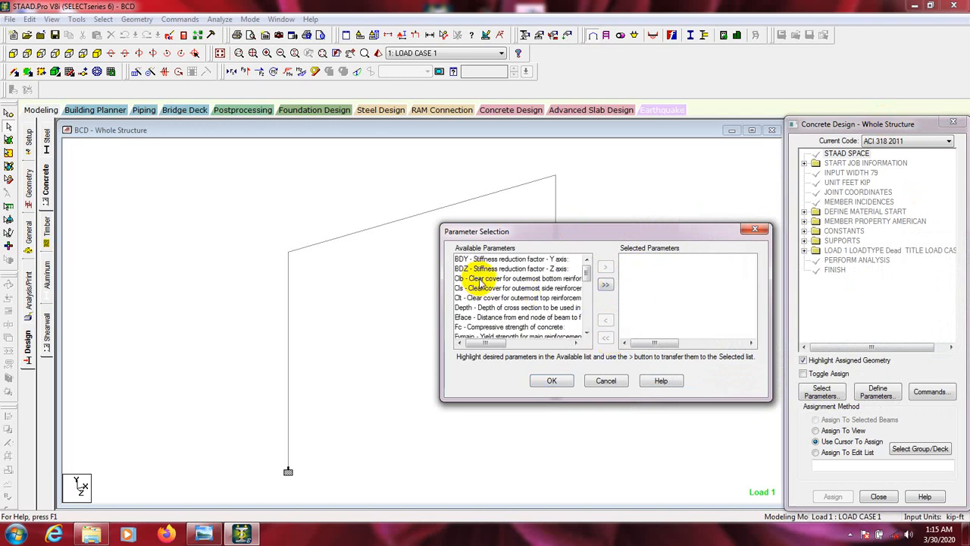
pyautogui.moveTo(472, 279); pyautogui.dragTo(472, 301)
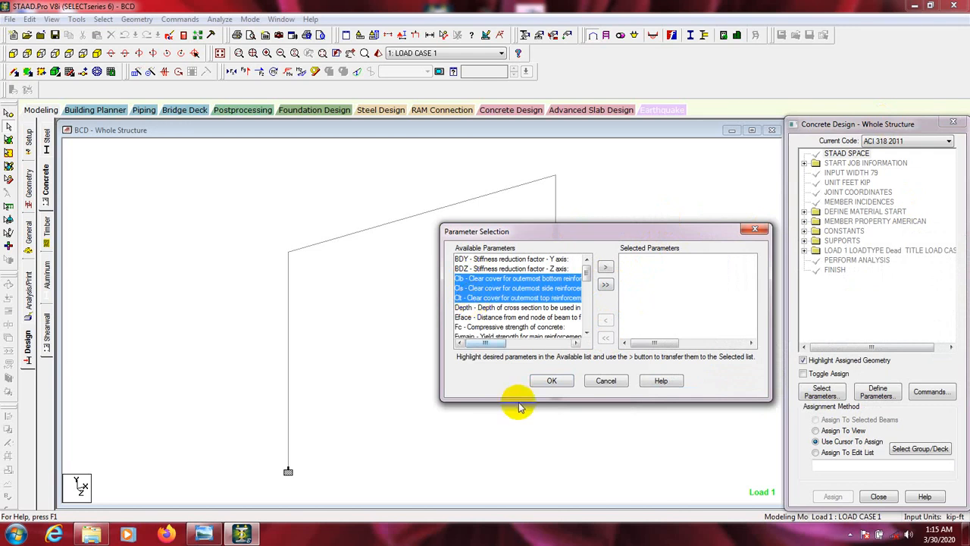
pyautogui.click(606, 269)
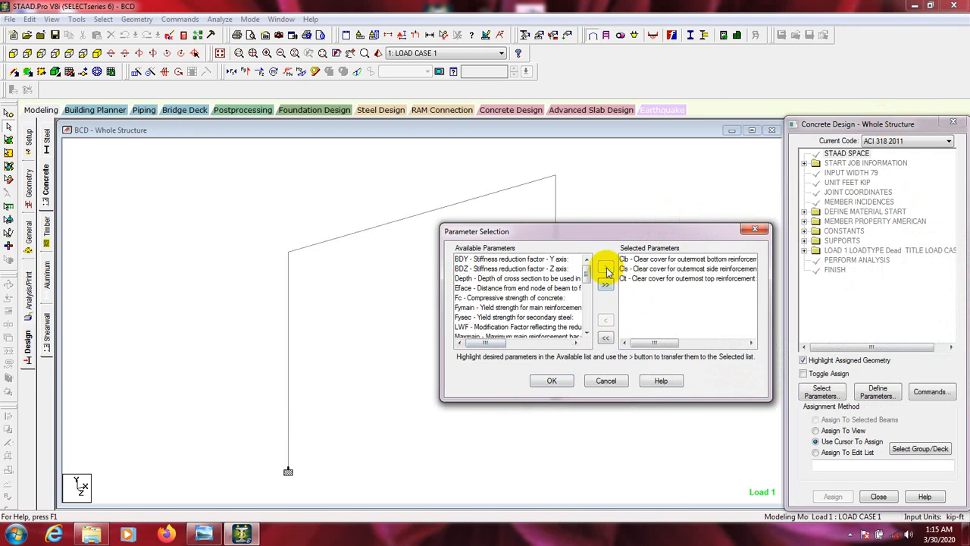
# Add Fc (concrete compressive strength) and Fymain (main reinforcement yield strength) to the selected parameters and accept the selection
pyautogui.click(489, 298)
pyautogui.keyDown('shift'); pyautogui.click(497, 307); pyautogui.keyUp('shift')
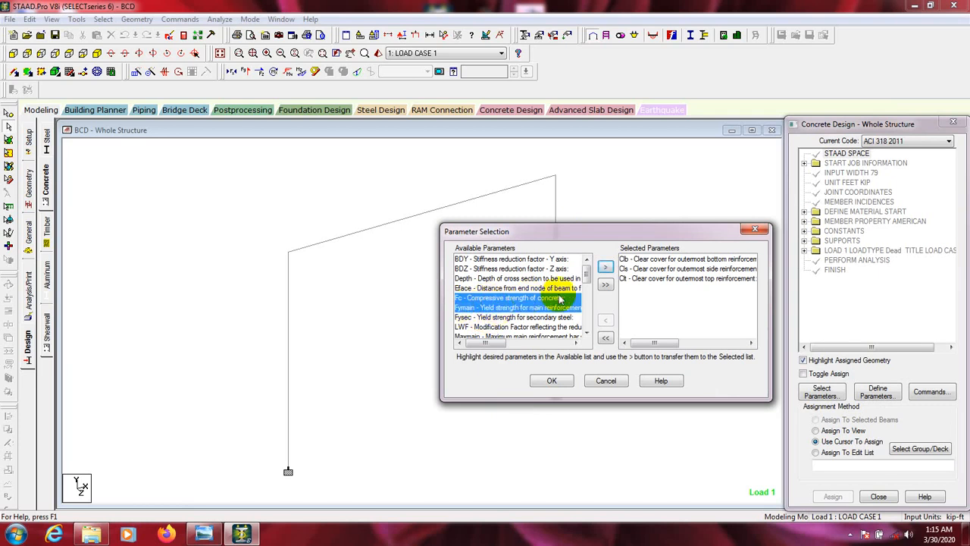
pyautogui.click(605, 267)
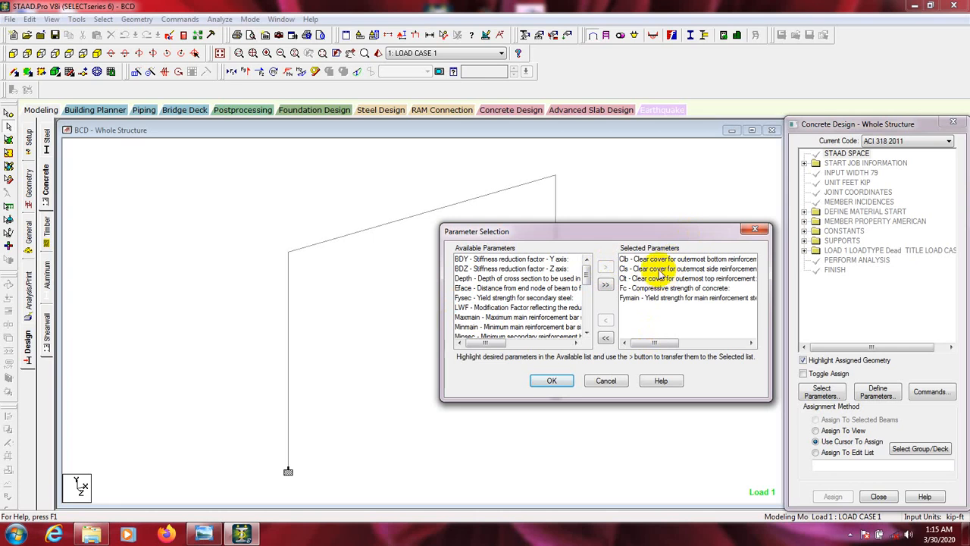
pyautogui.moveTo(587, 272); pyautogui.dragTo(591, 306)
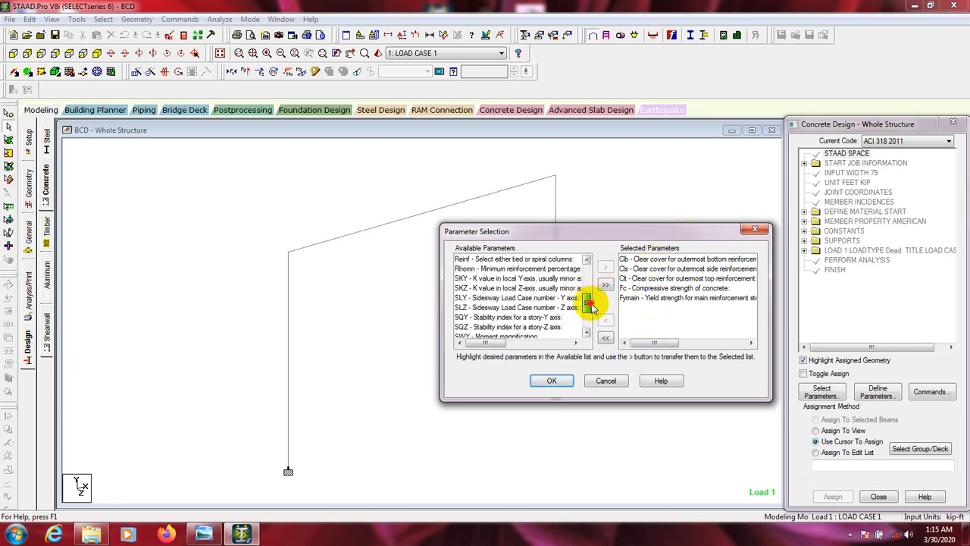
pyautogui.moveTo(591, 306); pyautogui.dragTo(600, 275)
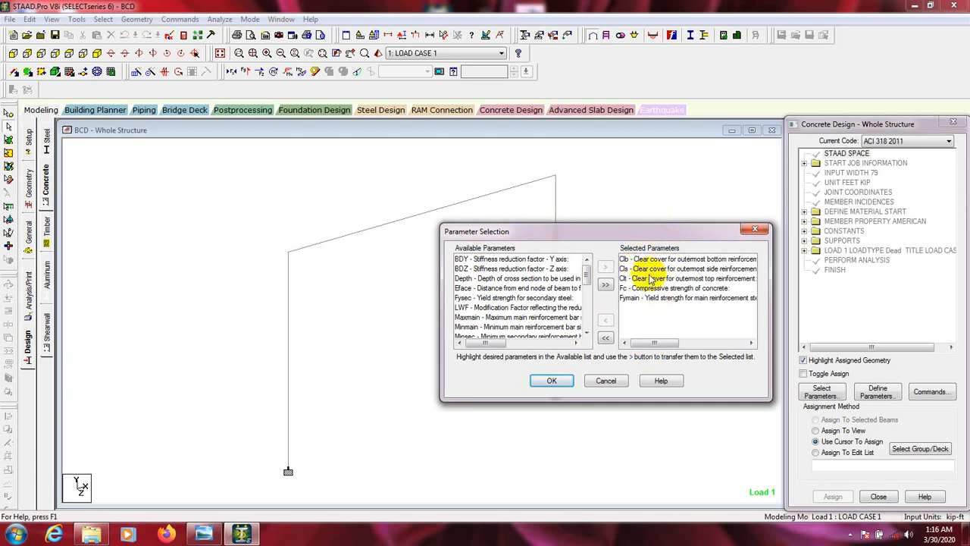
pyautogui.click(555, 383)
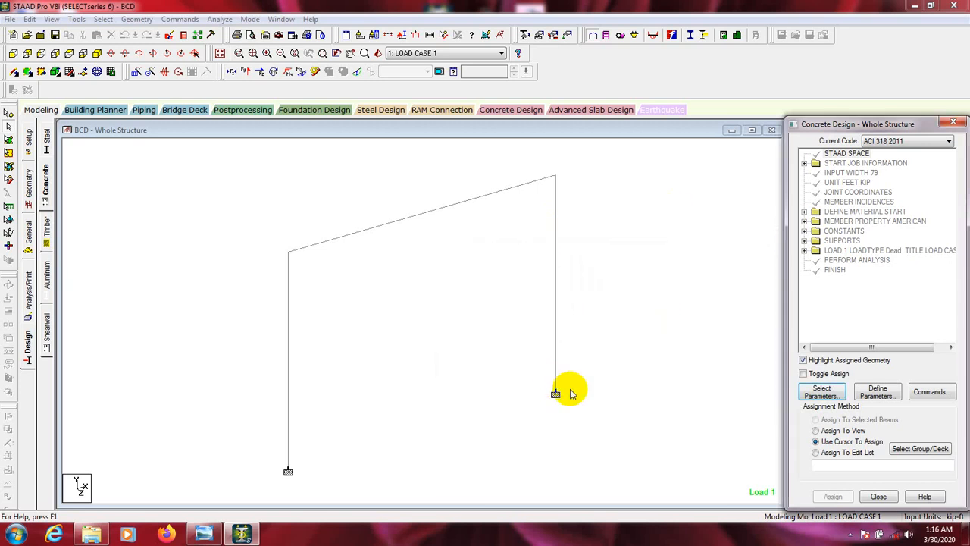
# Define and add the CLB parameter with a bottom reinforcement clear cover of 0.125 ft
pyautogui.click(889, 397)
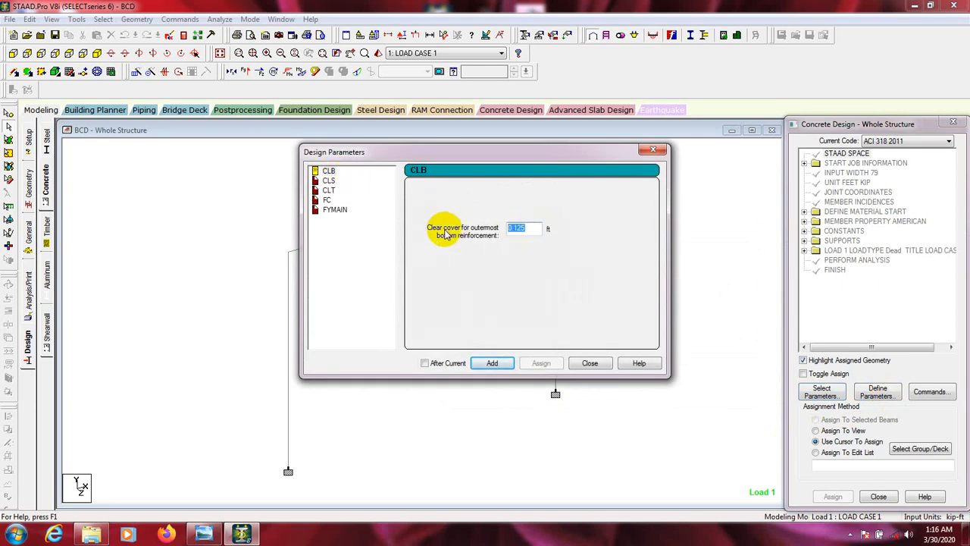
pyautogui.moveTo(508, 228)
pyautogui.mouseDown()
pyautogui.moveTo(529, 228)
pyautogui.moveTo(516, 228)
pyautogui.mouseUp()
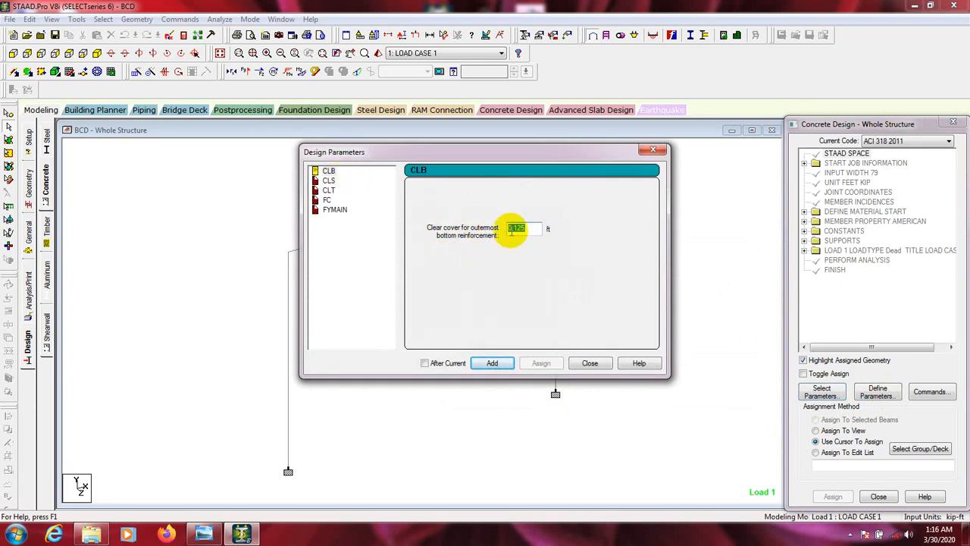
pyautogui.click(491, 363)
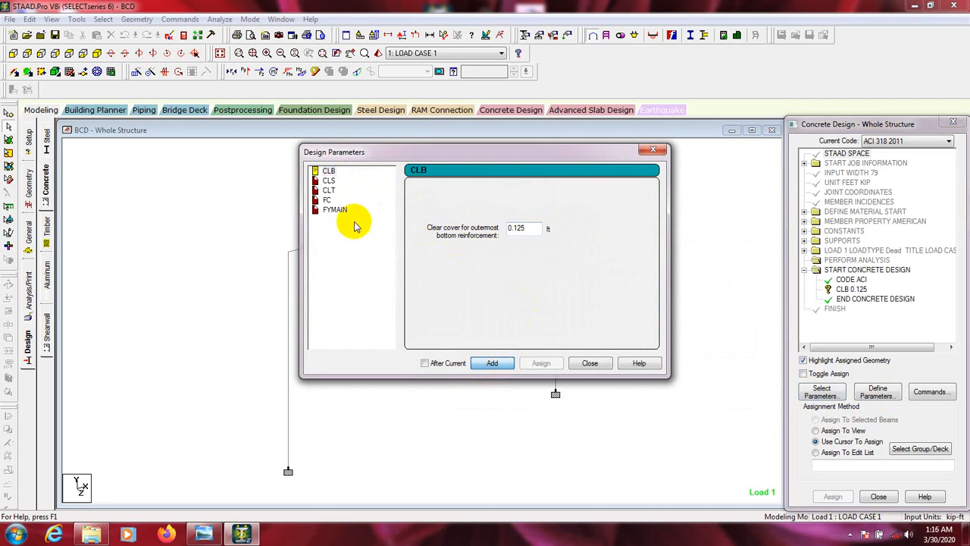
# Add the CLS and CLT design parameters, each with a reinforcement clear cover of 0.125 ft
pyautogui.click(329, 183)
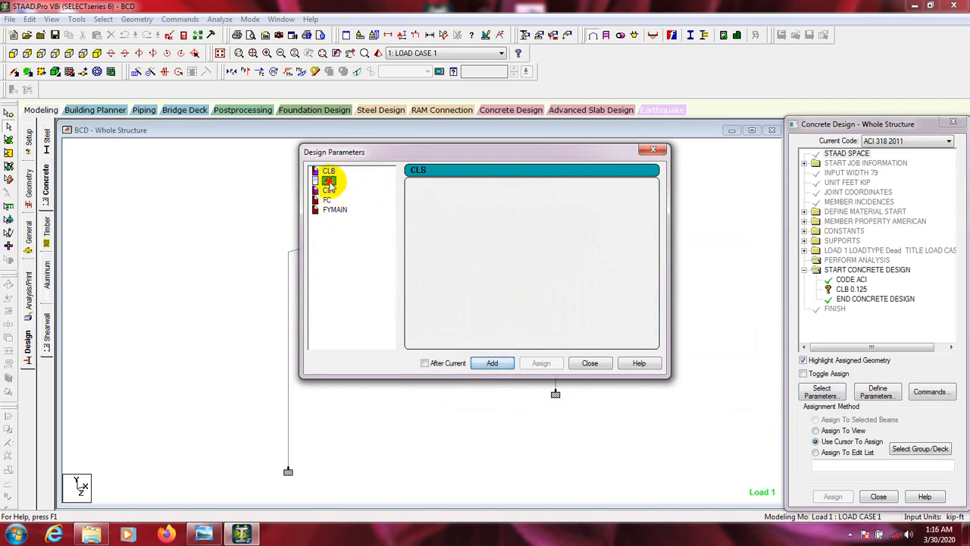
pyautogui.click(494, 363)
pyautogui.click(329, 190)
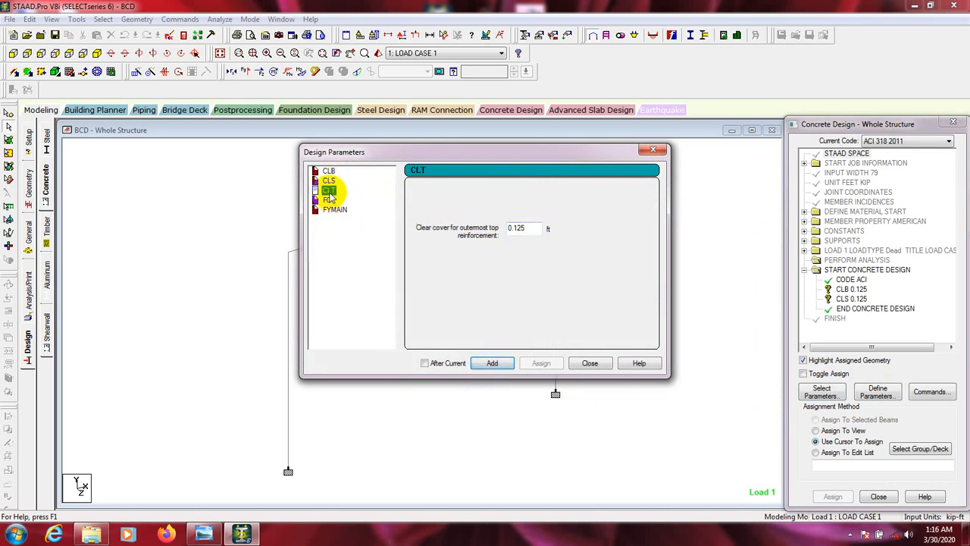
pyautogui.click(491, 363)
# Add the FC design parameter with a concrete compressive strength of 576 kip/ft2
pyautogui.click(327, 200)
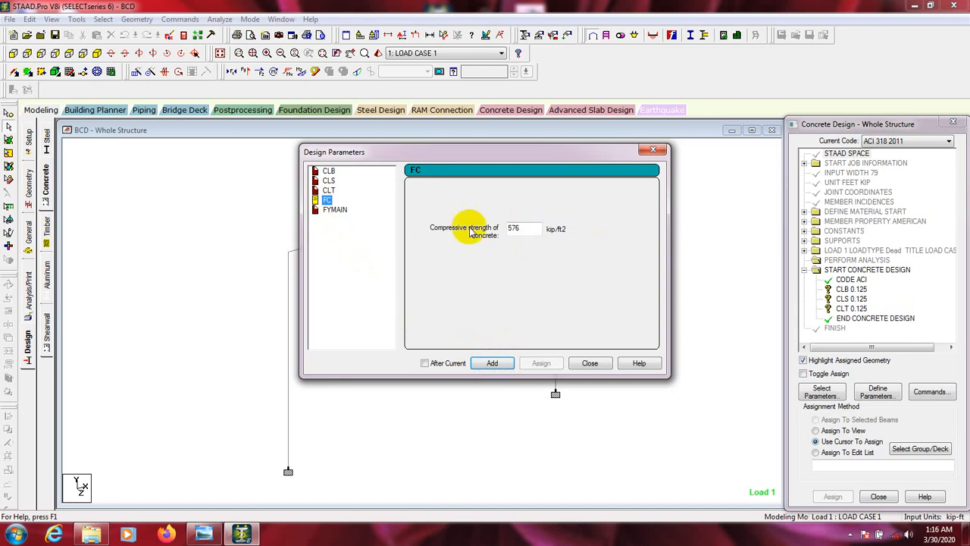
pyautogui.click(329, 190)
pyautogui.doubleClick(520, 227)
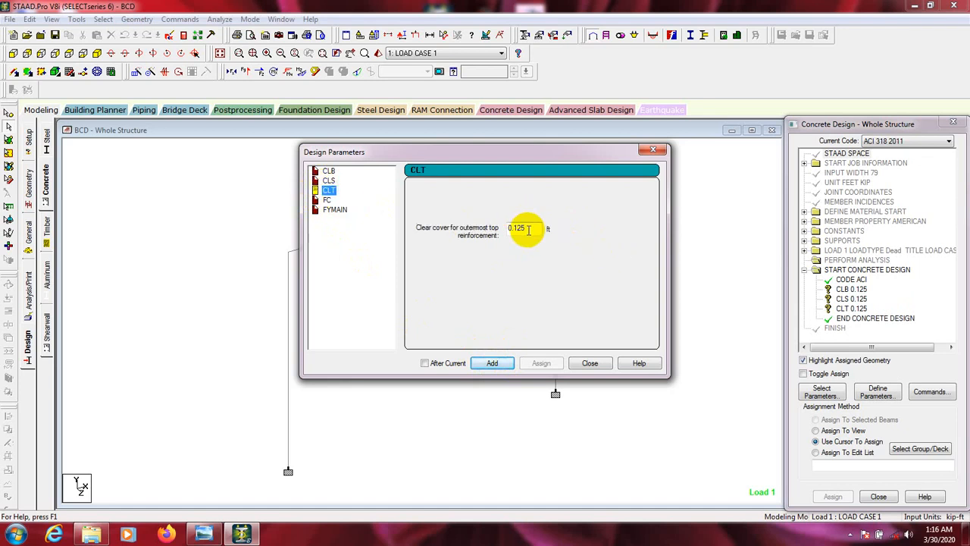
pyautogui.click(534, 230)
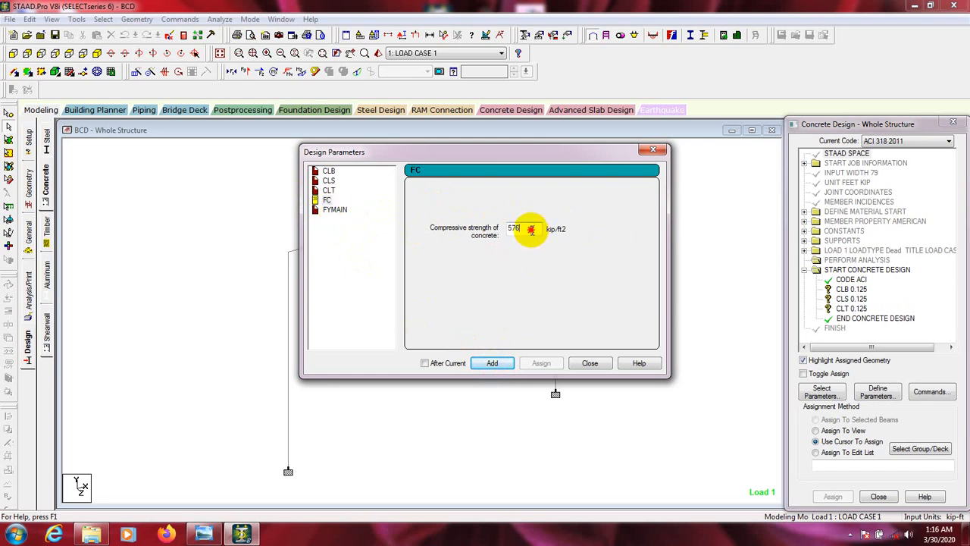
pyautogui.doubleClick(529, 228)
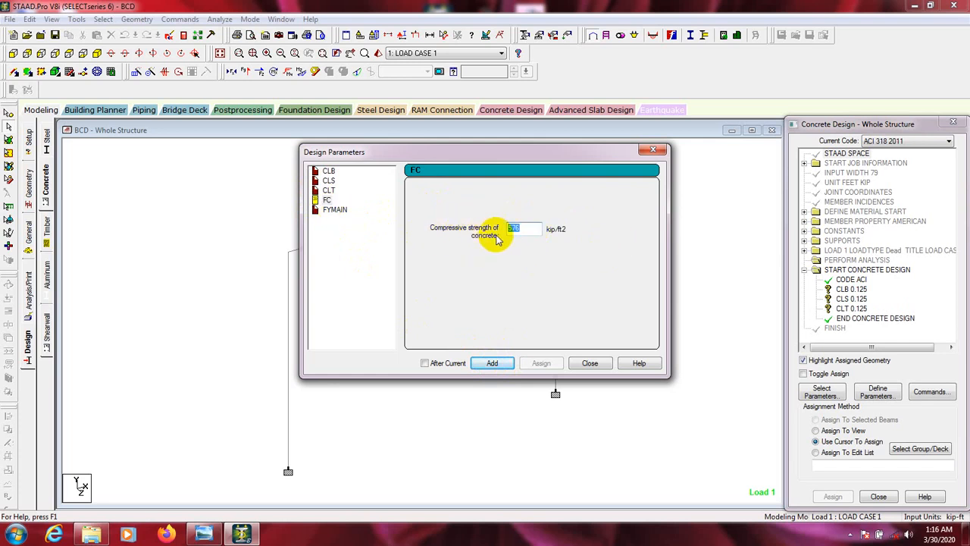
pyautogui.click(531, 225)
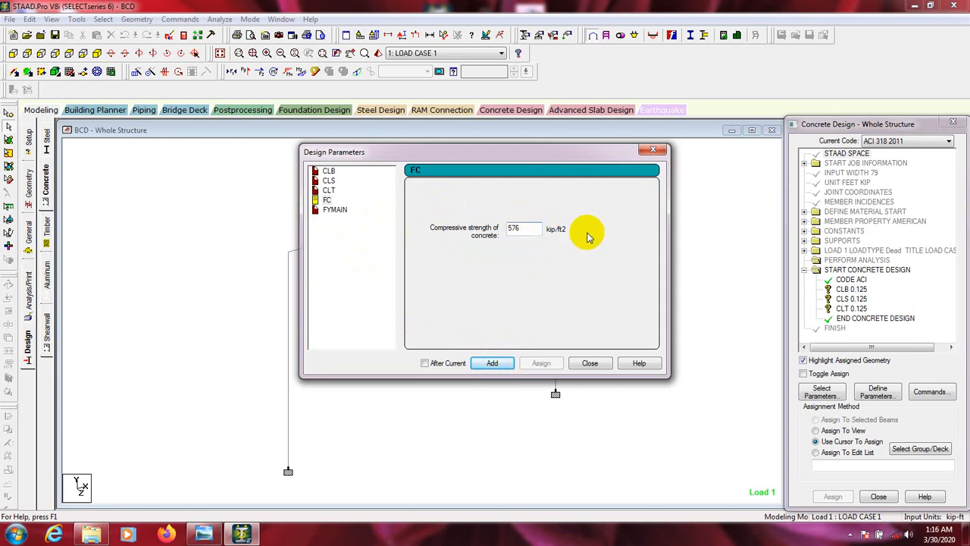
pyautogui.click(492, 363)
# Add the FYMAIN parameter with a main reinforcement yield strength of 8640 kip/ft2 and finish defining parameters
pyautogui.click(336, 210)
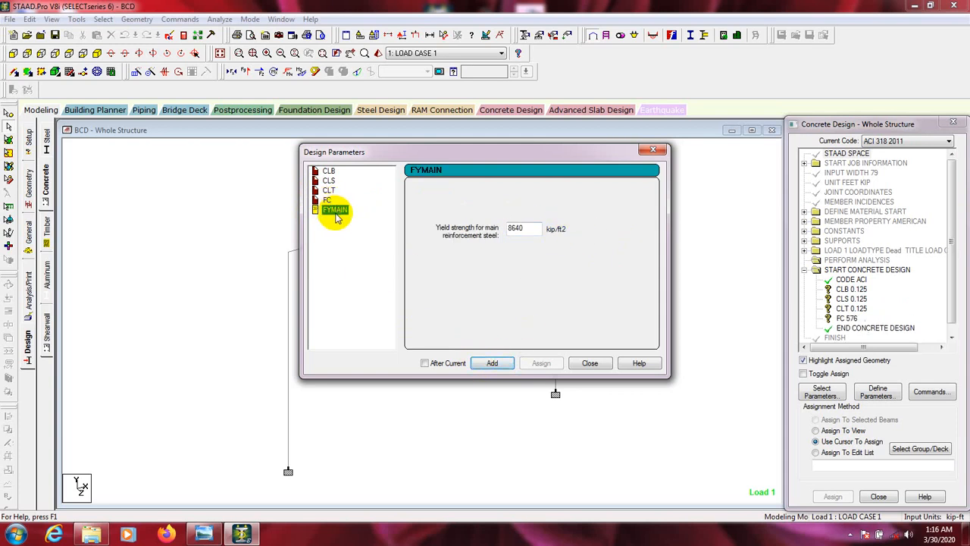
pyautogui.click(523, 227)
pyautogui.click(344, 221)
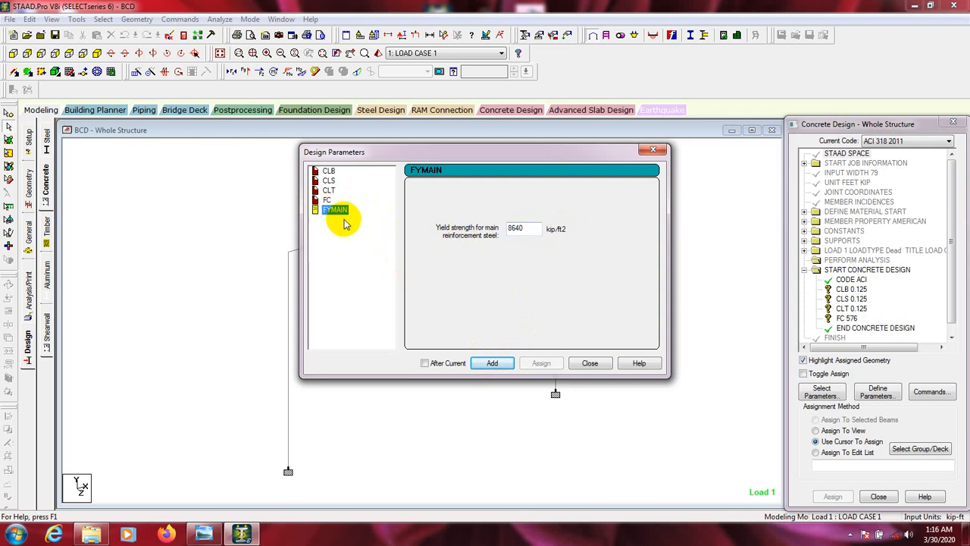
pyautogui.click(493, 363)
pyautogui.click(589, 363)
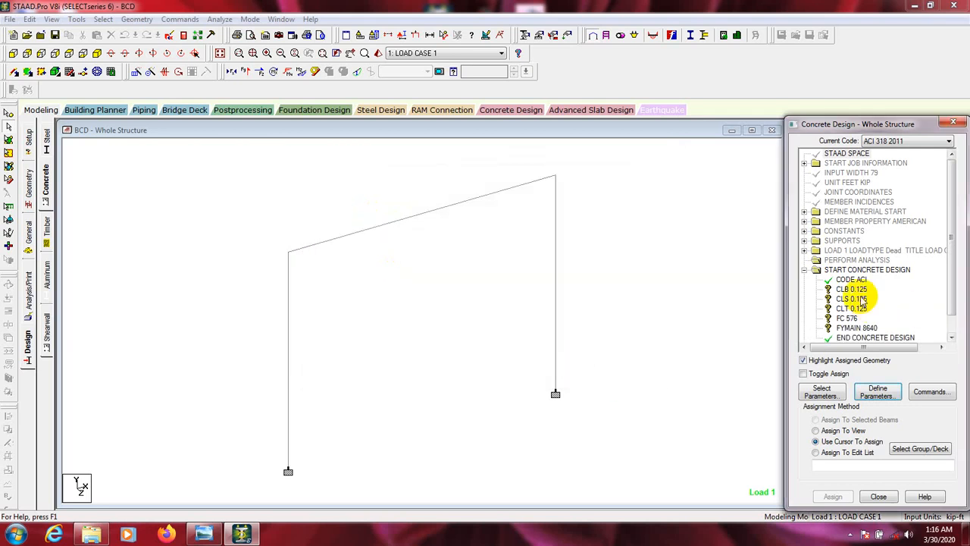
# Assign the CLB 0.125 parameter to all members in the view and accept the assignment
pyautogui.click(850, 289)
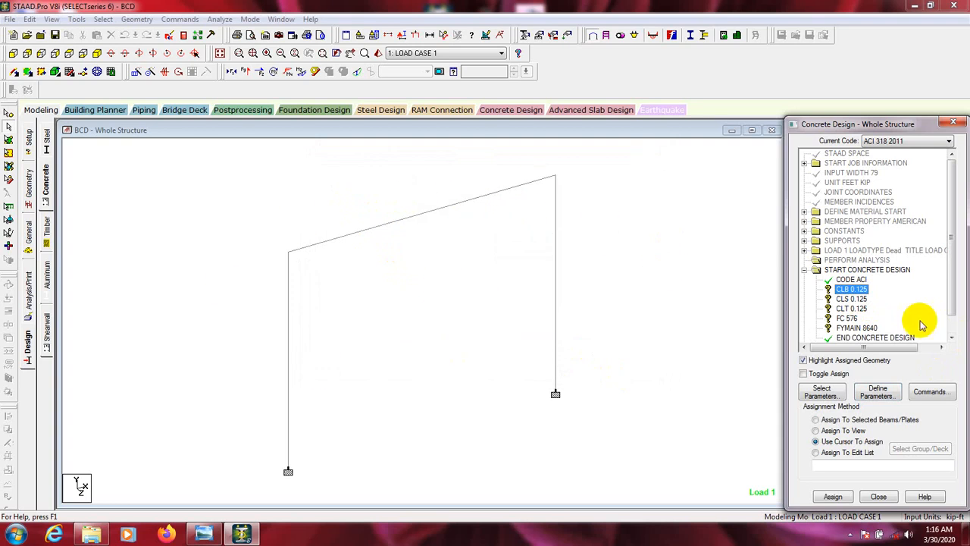
pyautogui.moveTo(955, 231); pyautogui.dragTo(948, 273)
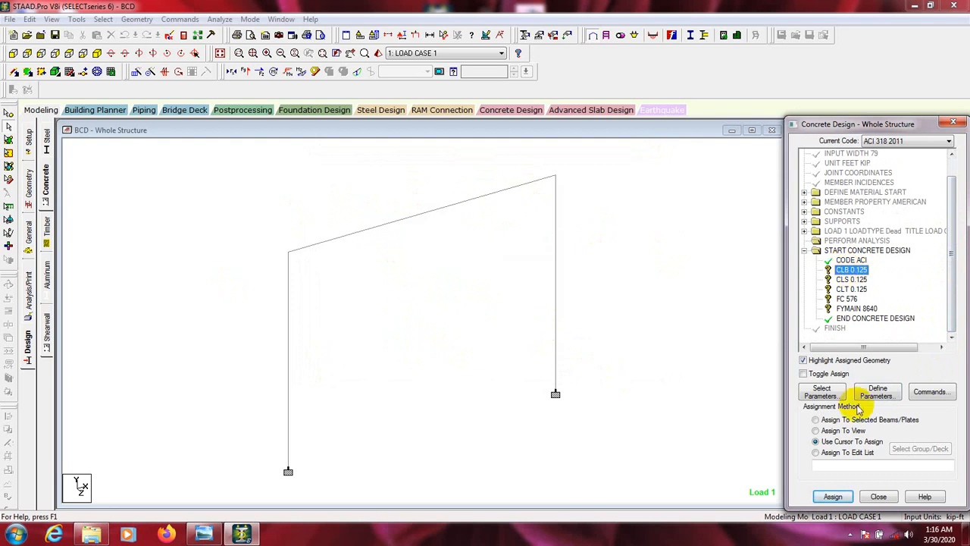
pyautogui.click(850, 273)
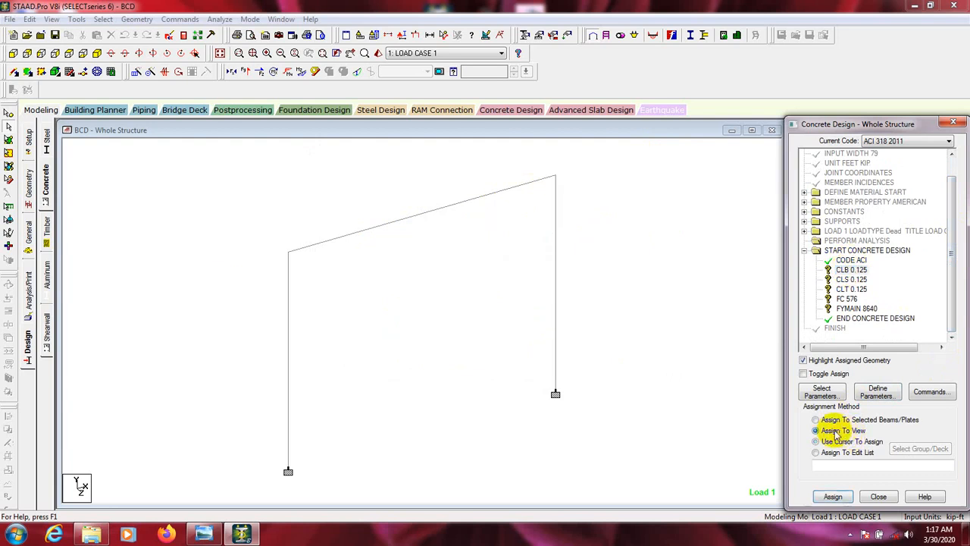
pyautogui.click(833, 496)
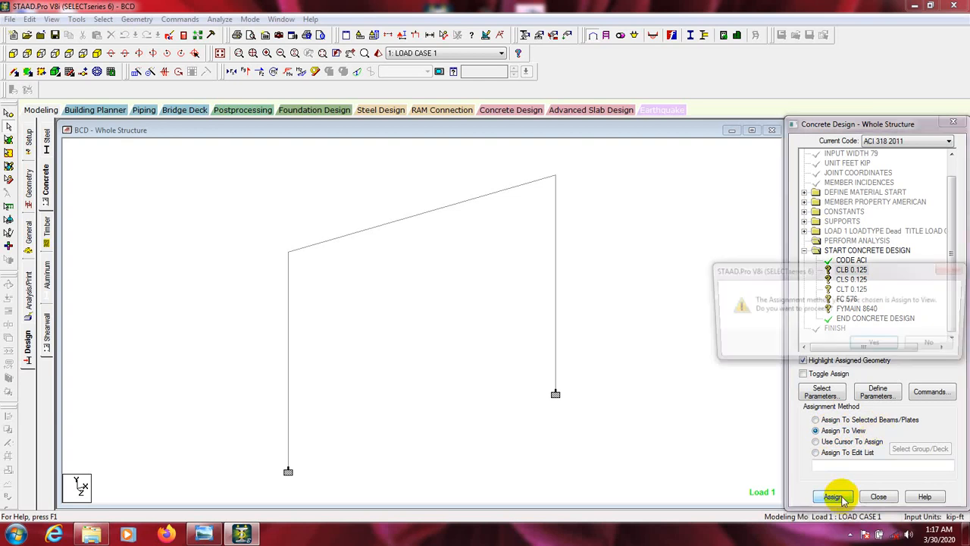
pyautogui.click(875, 347)
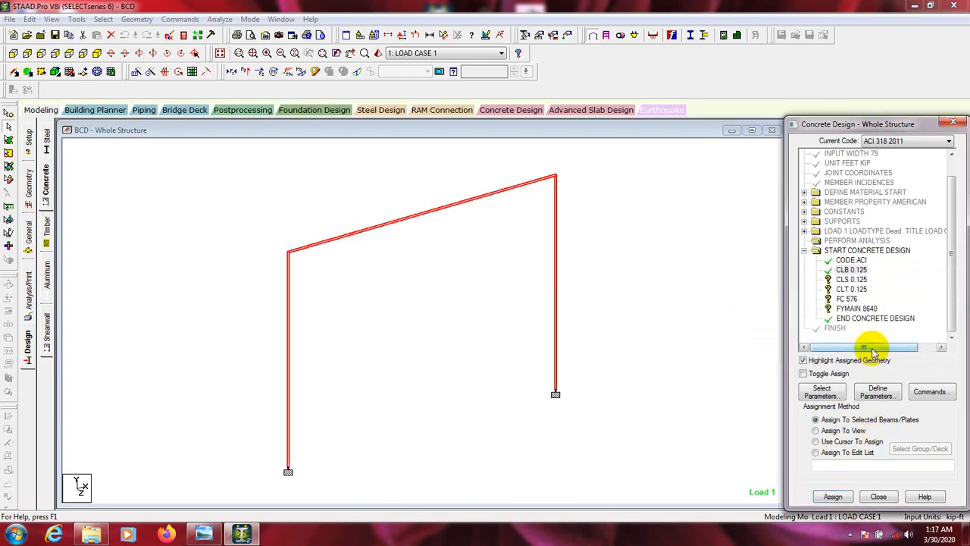
# Assign the CLS 0.125 and CLT 0.125 cover parameters to all members in the view
pyautogui.click(851, 279)
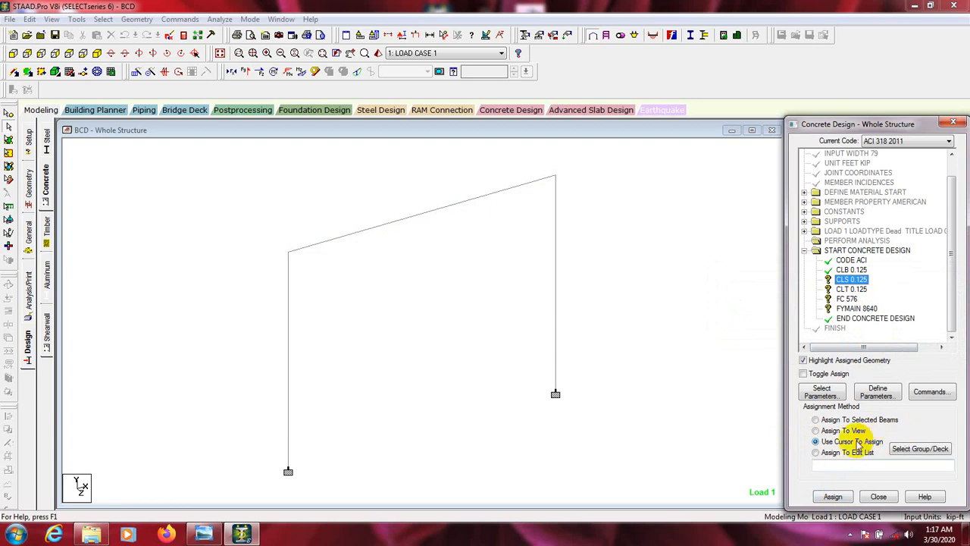
pyautogui.click(833, 496)
pyautogui.click(868, 346)
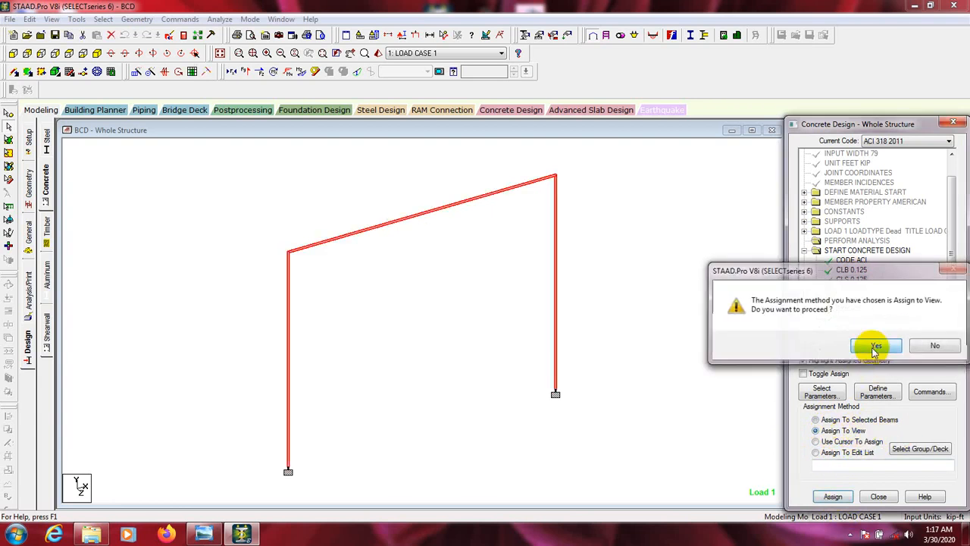
pyautogui.click(851, 289)
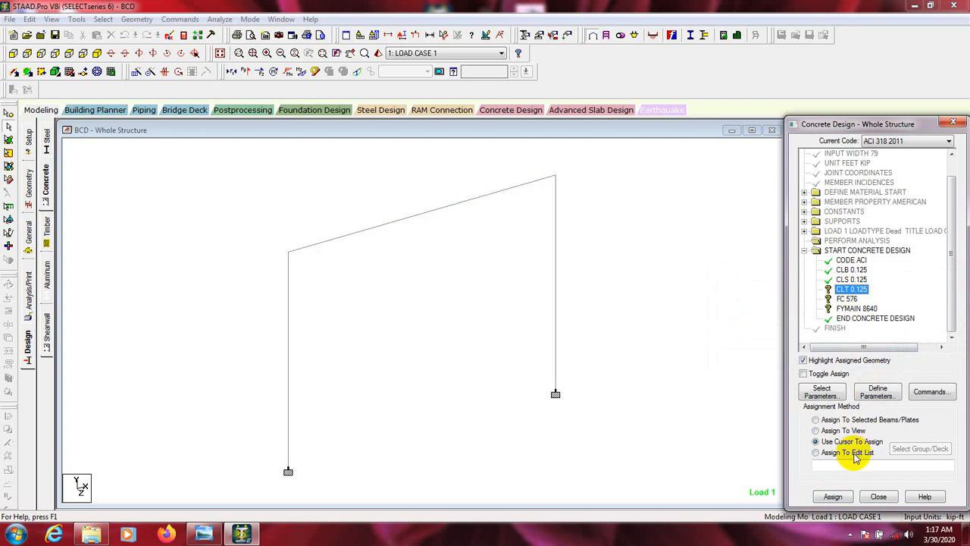
pyautogui.click(839, 439)
pyautogui.click(835, 430)
pyautogui.click(833, 496)
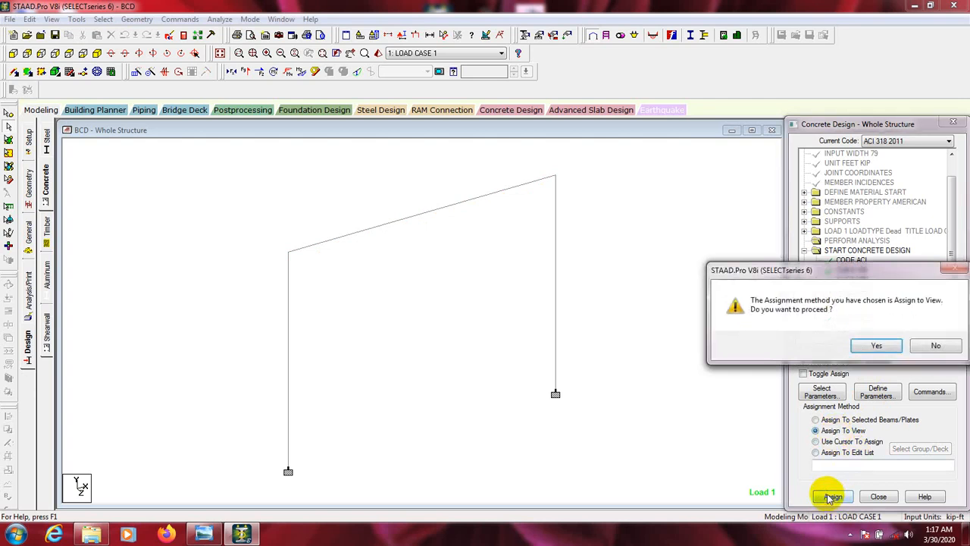
pyautogui.click(868, 346)
# Assign the FC 576 concrete strength parameter to all members in the view
pyautogui.click(848, 298)
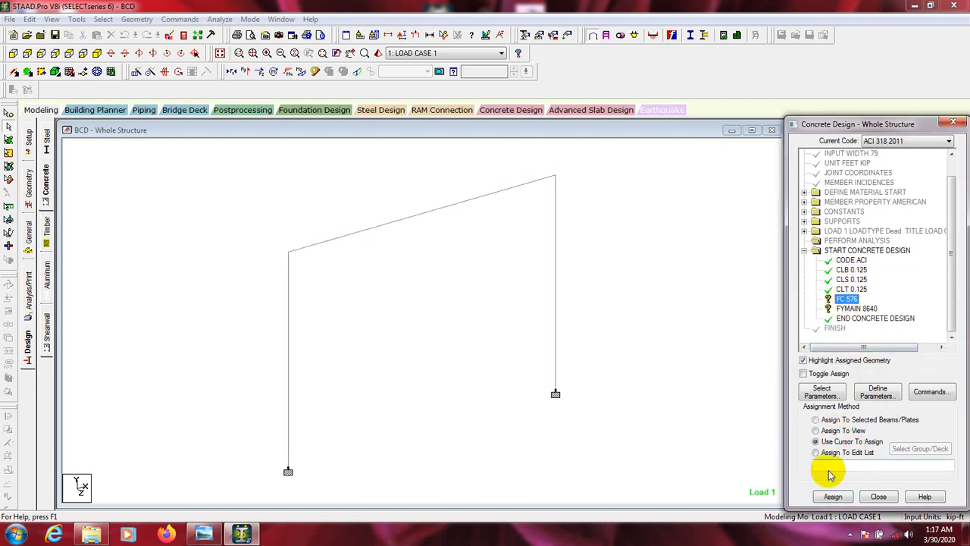
pyautogui.click(833, 443)
pyautogui.click(833, 431)
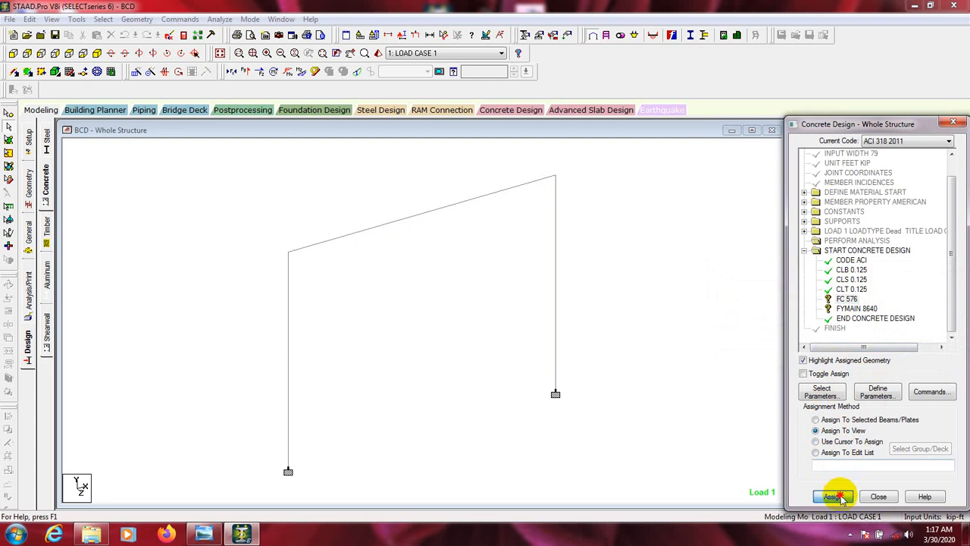
pyautogui.click(833, 496)
pyautogui.click(867, 343)
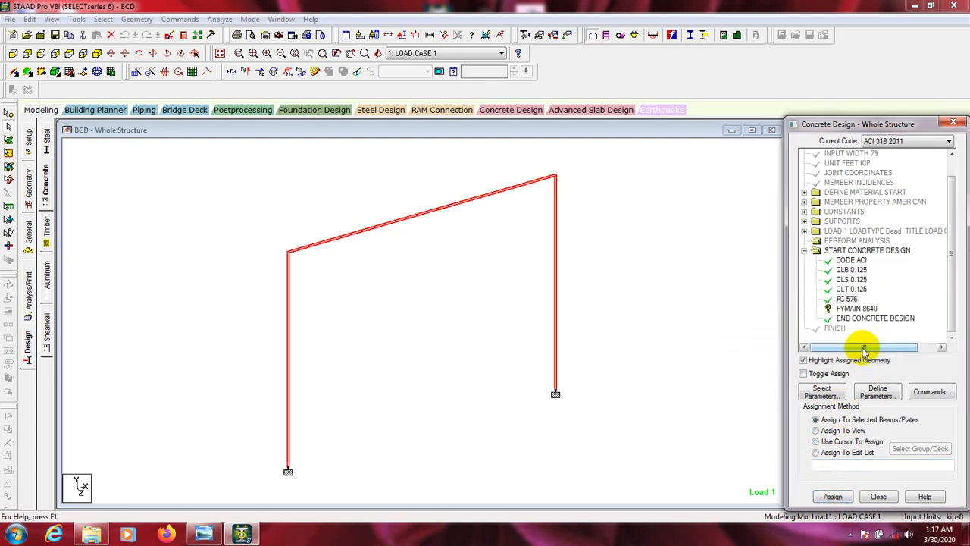
# Assign the FYMAIN 8640 reinforcement yield strength parameter to all members in the view
pyautogui.click(857, 309)
pyautogui.click(833, 441)
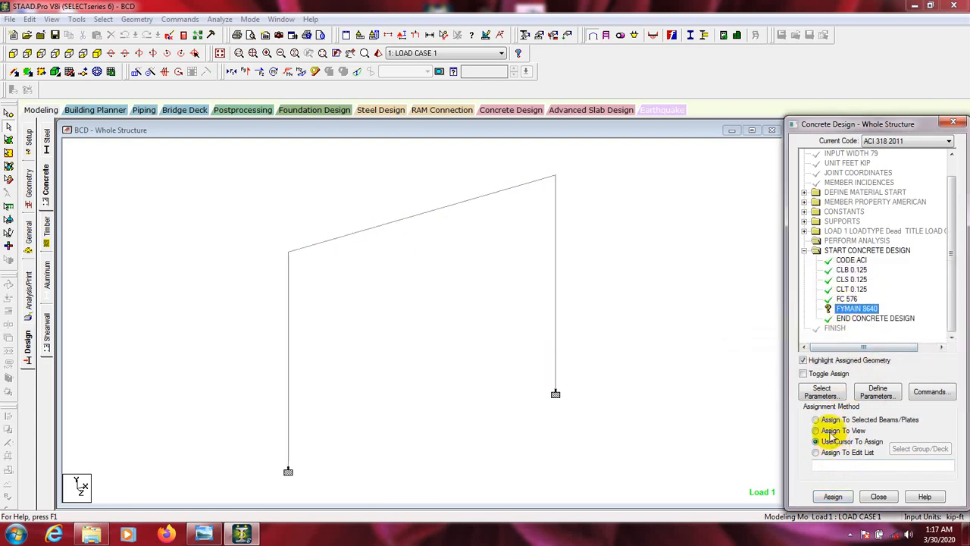
pyautogui.click(833, 496)
pyautogui.click(873, 346)
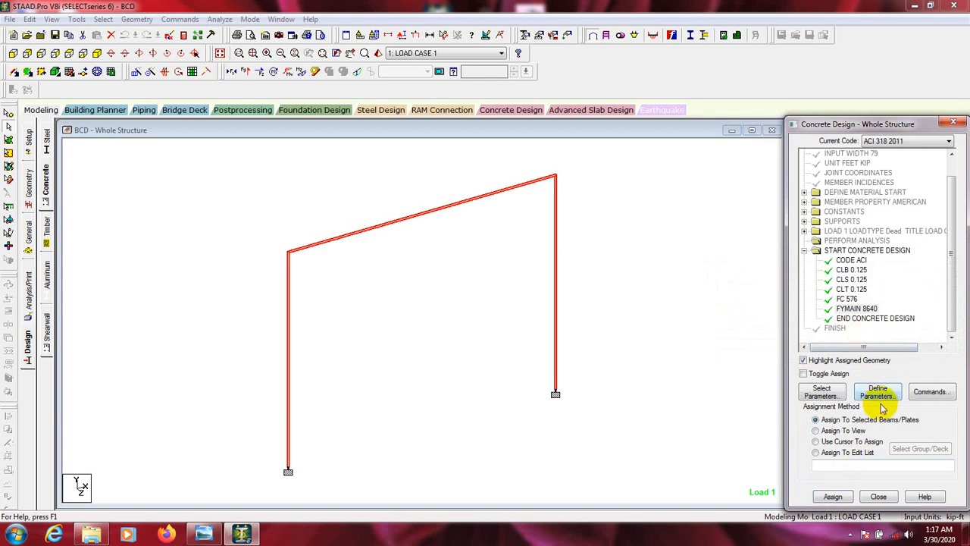
# Add the DESIGN BEAM and DESIGN COLUMN commands to the concrete design
pyautogui.click(931, 393)
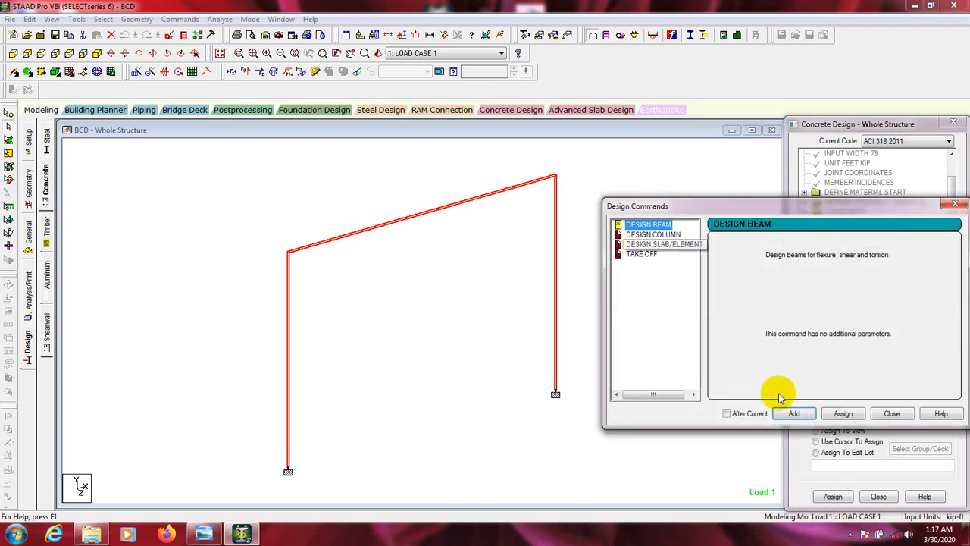
pyautogui.click(667, 234)
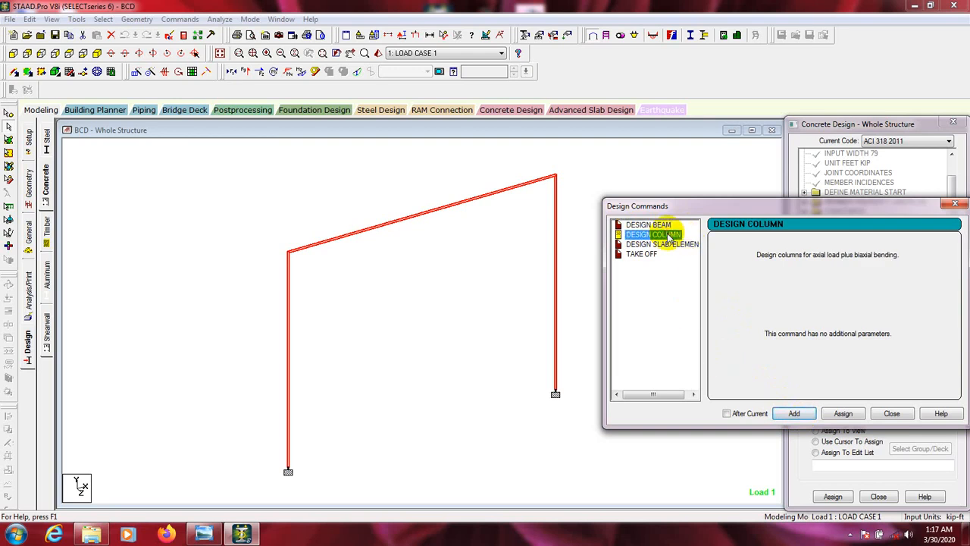
pyautogui.click(796, 413)
pyautogui.click(892, 413)
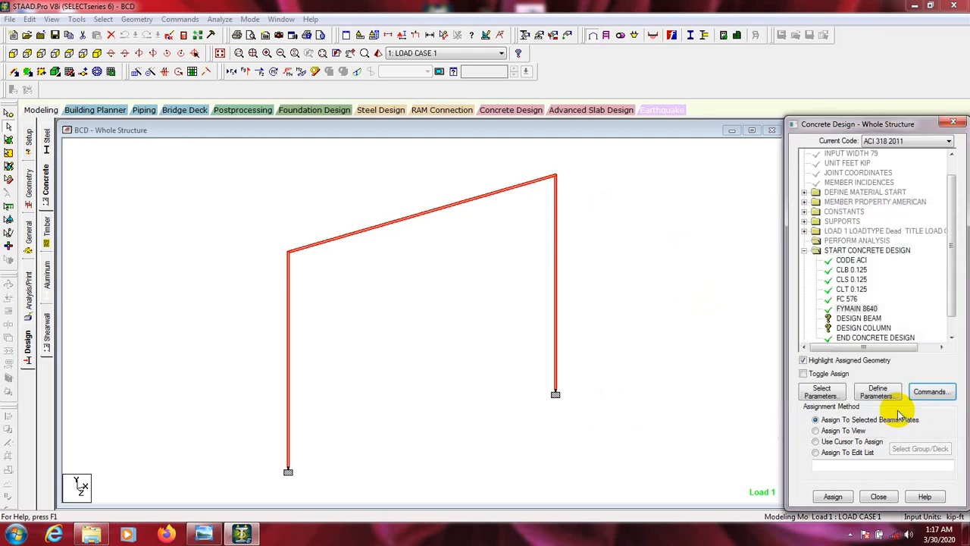
# Assign the DESIGN BEAM command to the sloping top beam using the cursor method
pyautogui.click(857, 319)
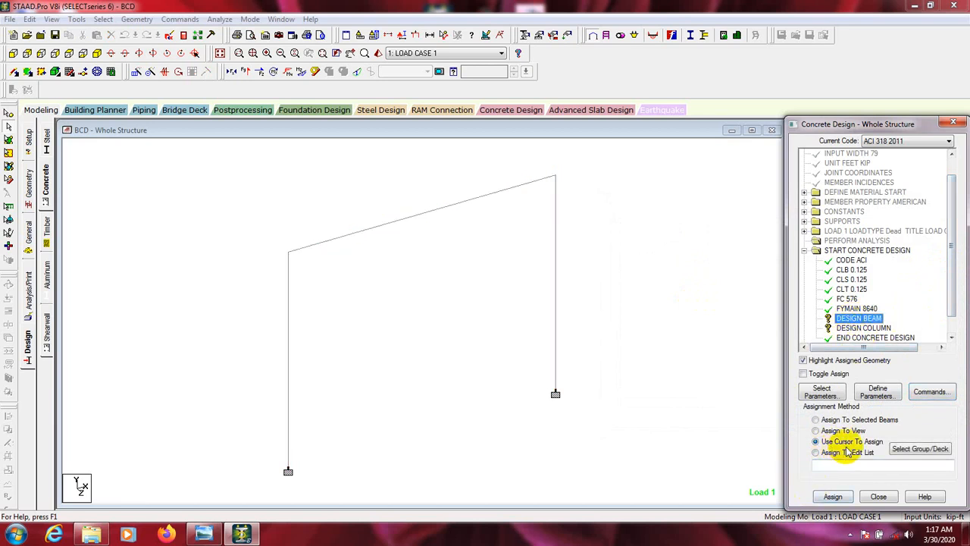
pyautogui.click(833, 496)
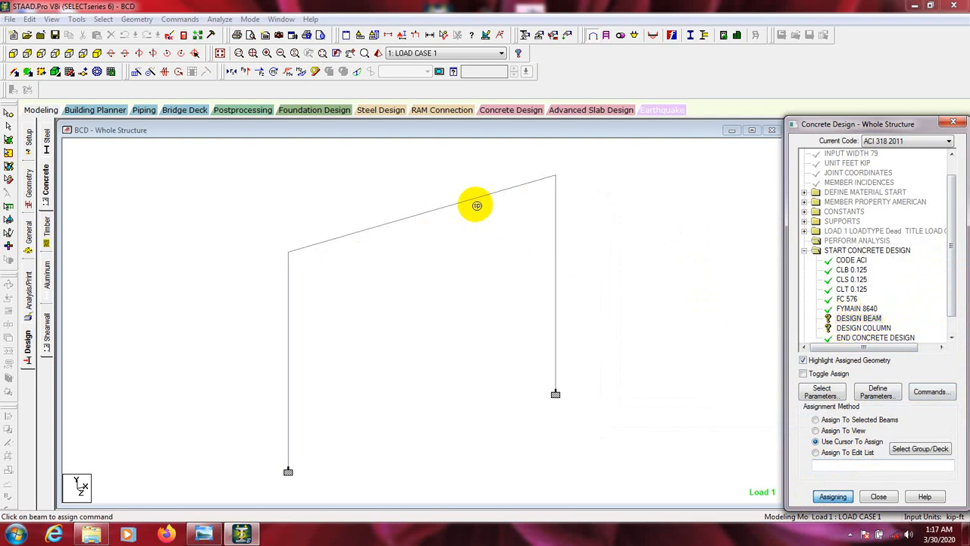
pyautogui.click(470, 203)
# Assign the DESIGN COLUMN command to both vertical columns with the cursor and end the assignment
pyautogui.click(864, 327)
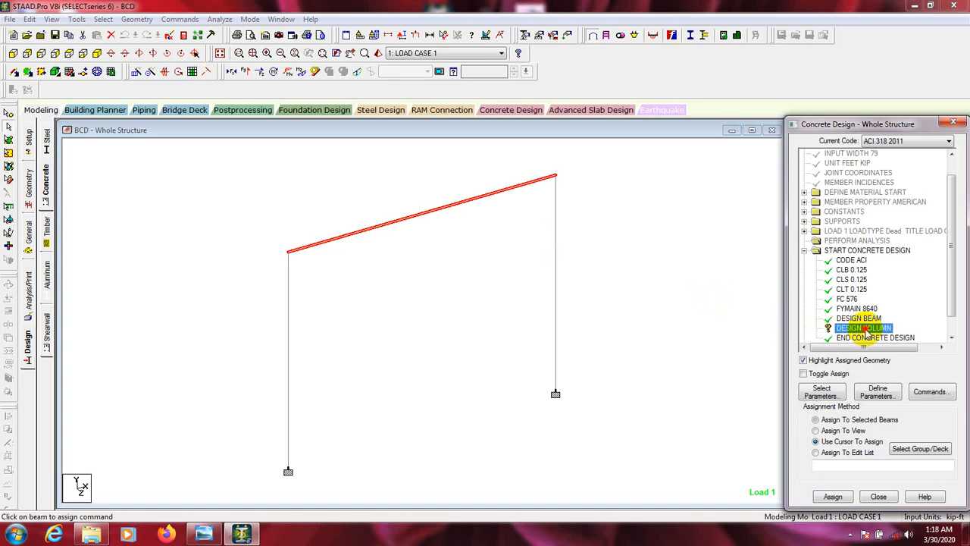
pyautogui.click(833, 442)
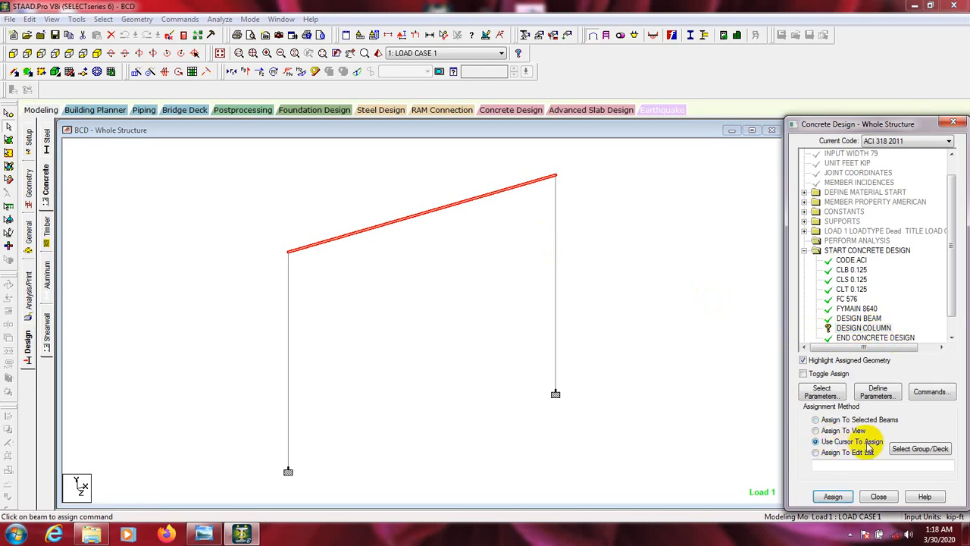
pyautogui.click(833, 497)
pyautogui.click(288, 371)
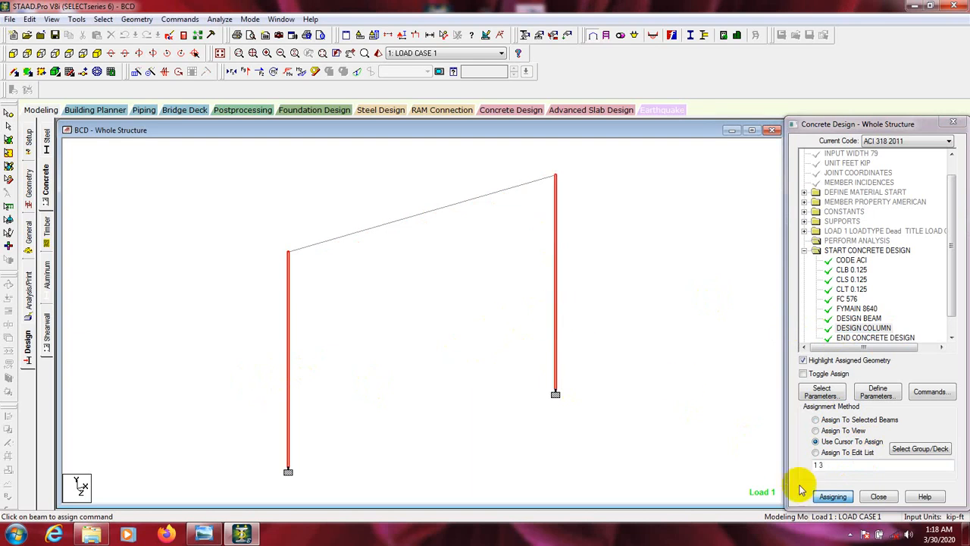
pyautogui.click(833, 496)
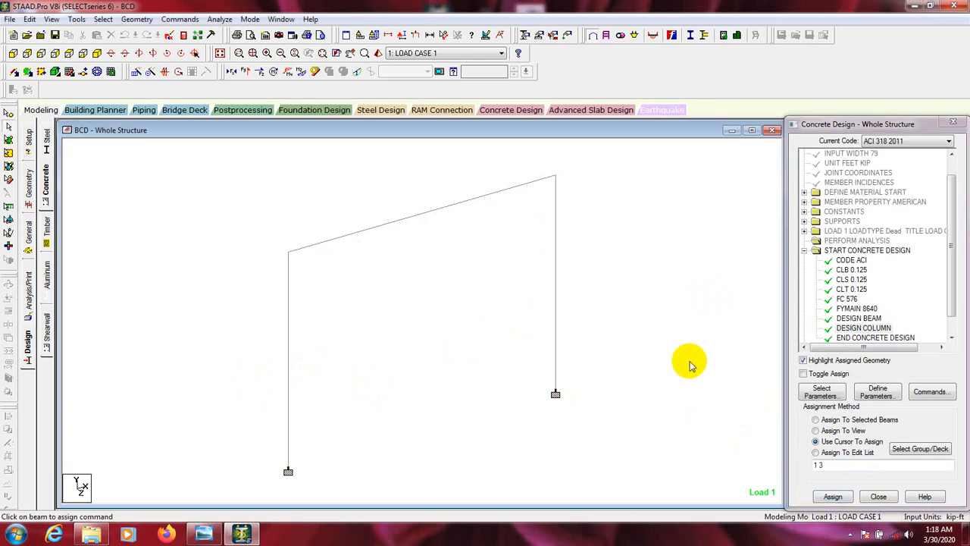
pyautogui.click(556, 266)
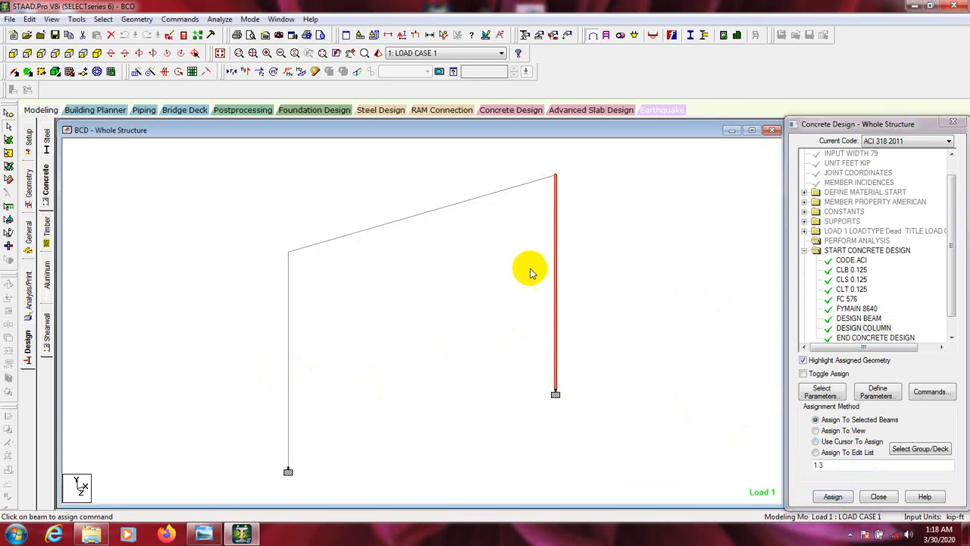
pyautogui.click(288, 325)
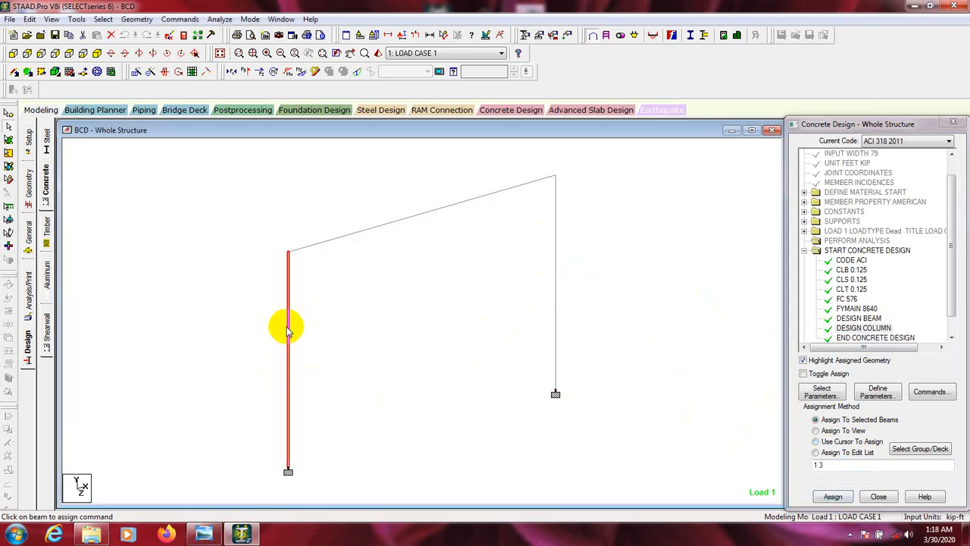
# Run the analysis with the concrete design commands, saving the modified structure under its current name
pyautogui.click(356, 235)
pyautogui.click(383, 290)
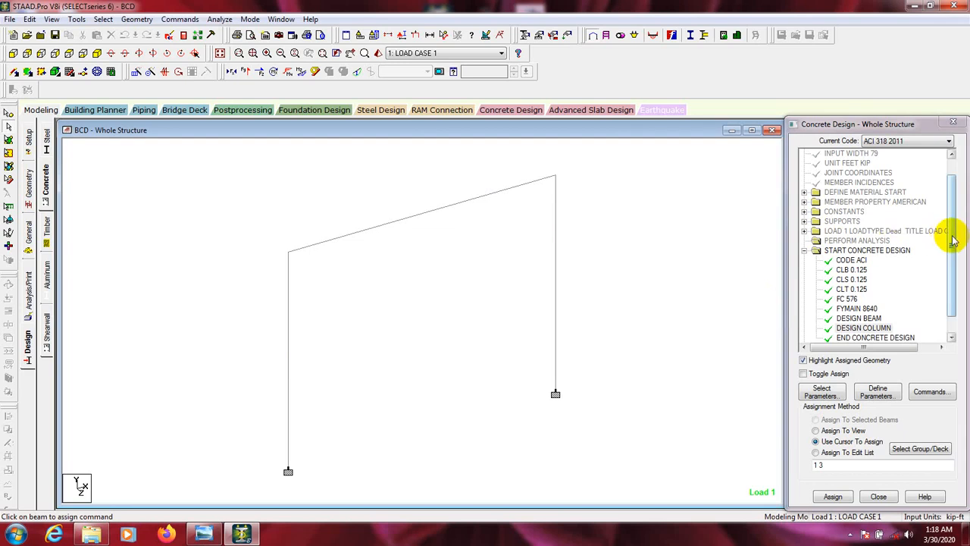
pyautogui.moveTo(951, 238); pyautogui.dragTo(949, 294)
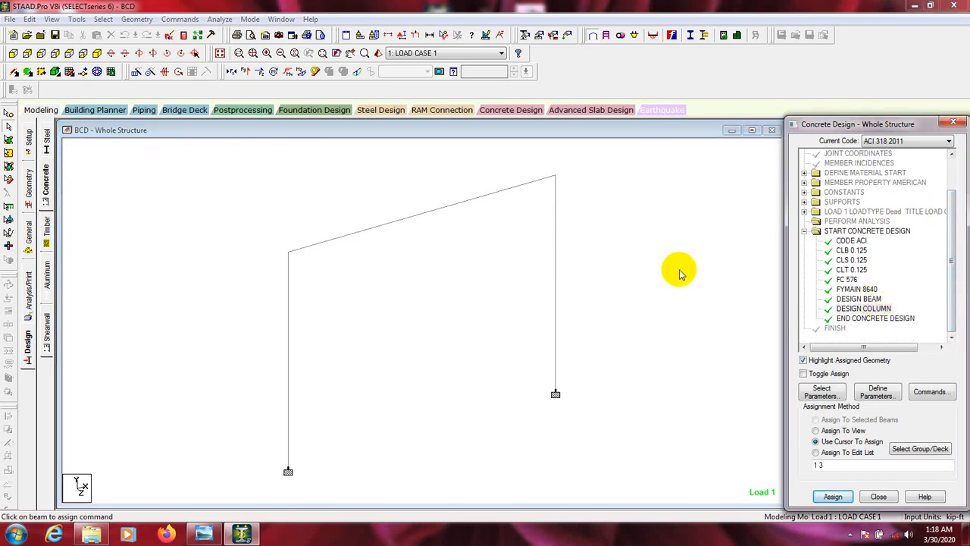
pyautogui.moveTo(487, 310); pyautogui.dragTo(480, 310, button='middle')
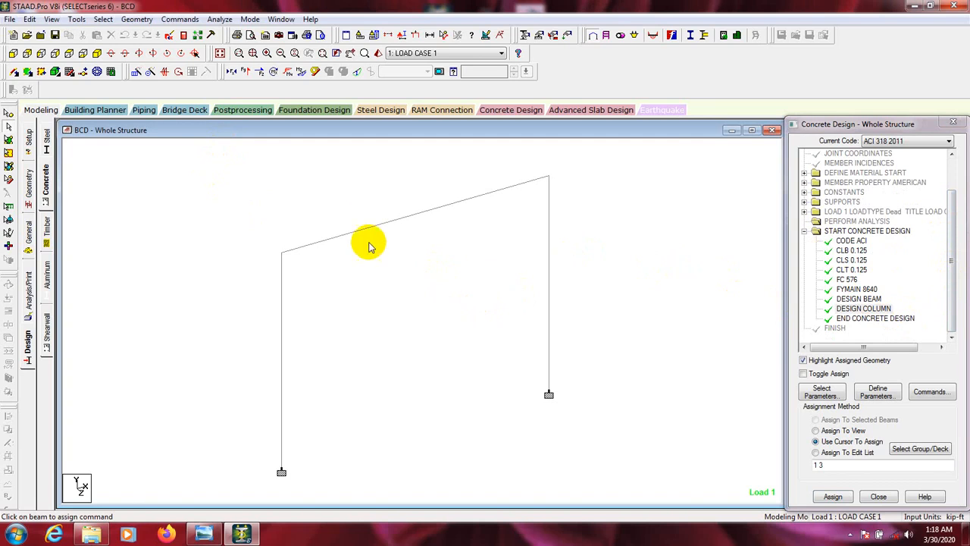
pyautogui.click(219, 19)
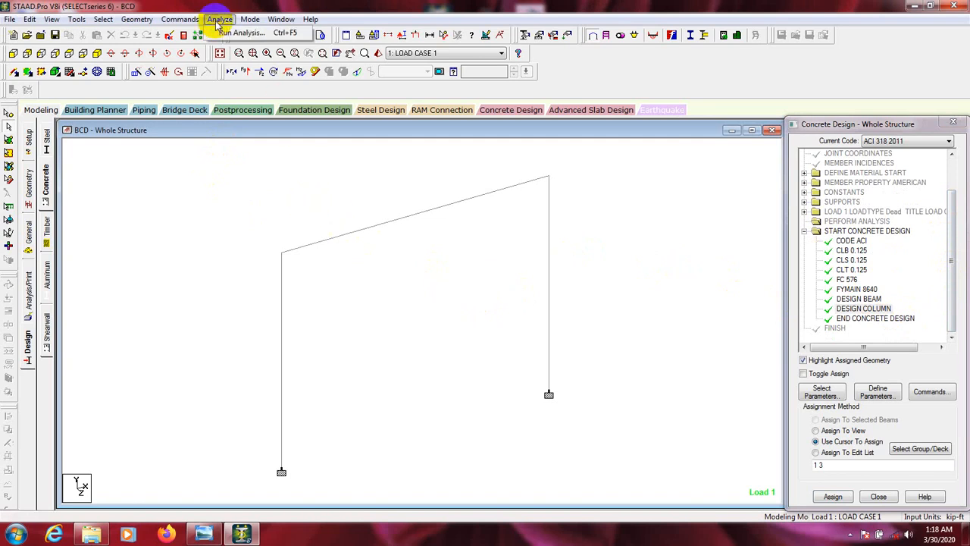
pyautogui.click(237, 33)
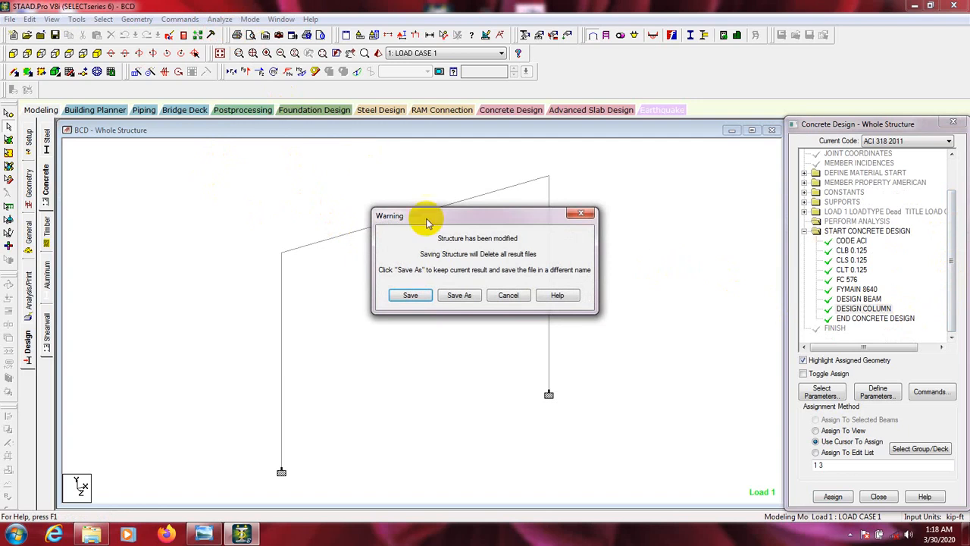
pyautogui.click(410, 295)
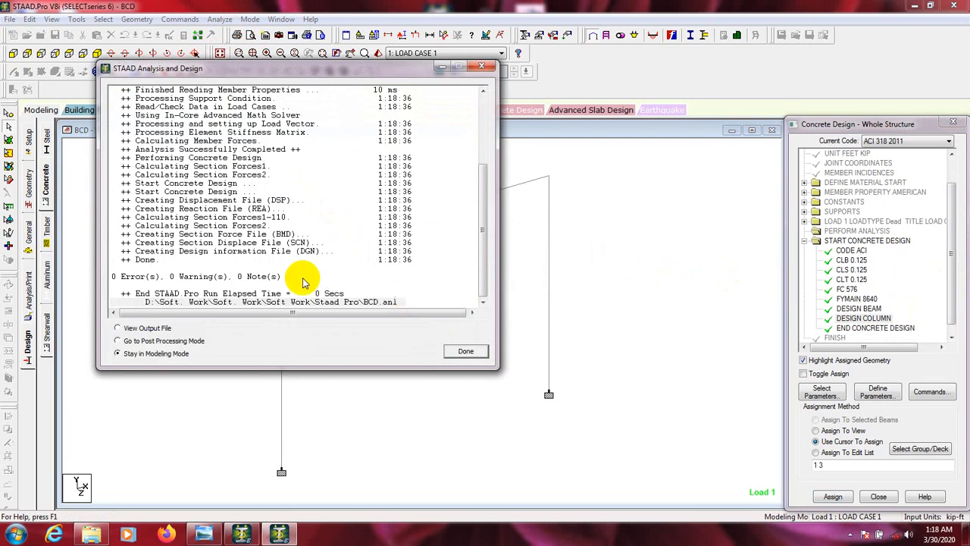
# Finish the analysis run by viewing the output file and go to its concrete design results
pyautogui.moveTo(287, 72); pyautogui.dragTo(408, 76)
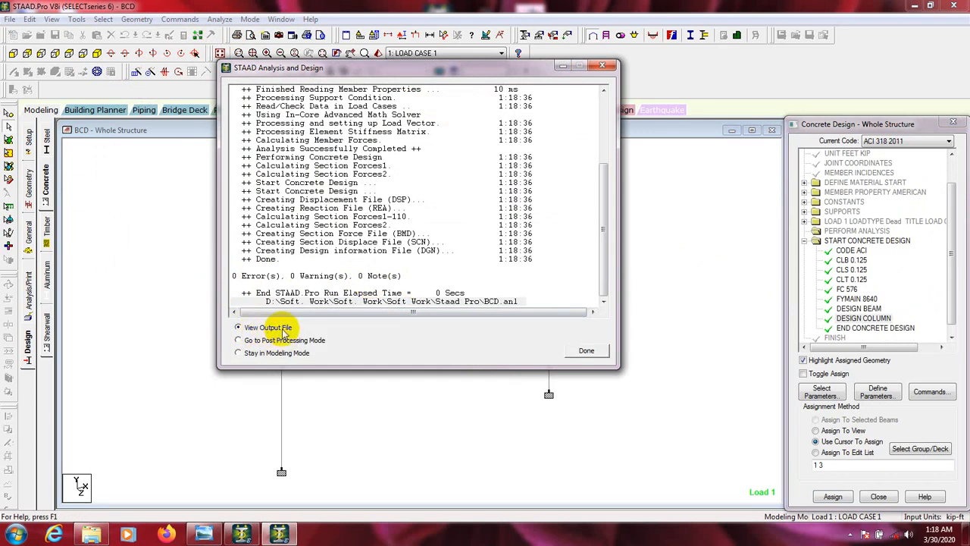
pyautogui.click(583, 351)
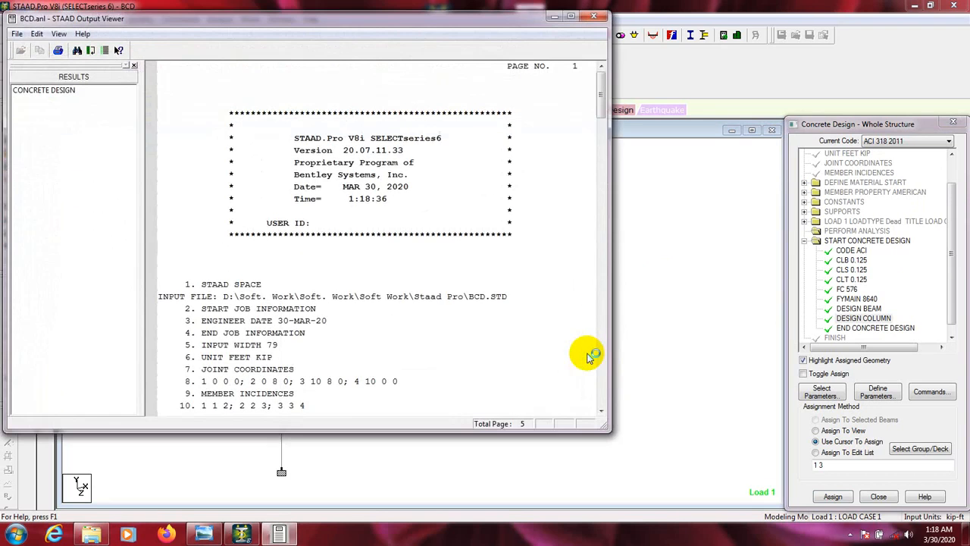
pyautogui.moveTo(364, 22); pyautogui.dragTo(467, 17)
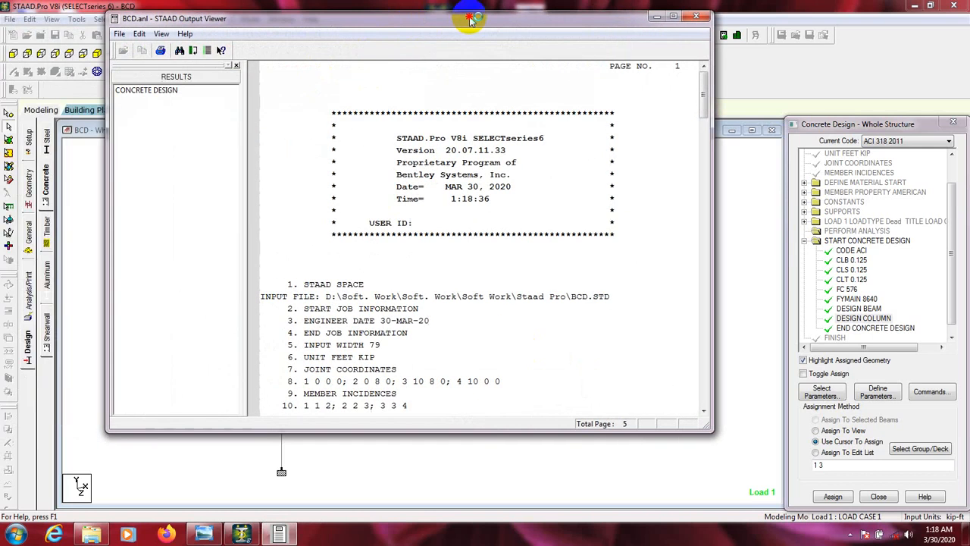
pyautogui.click(148, 90)
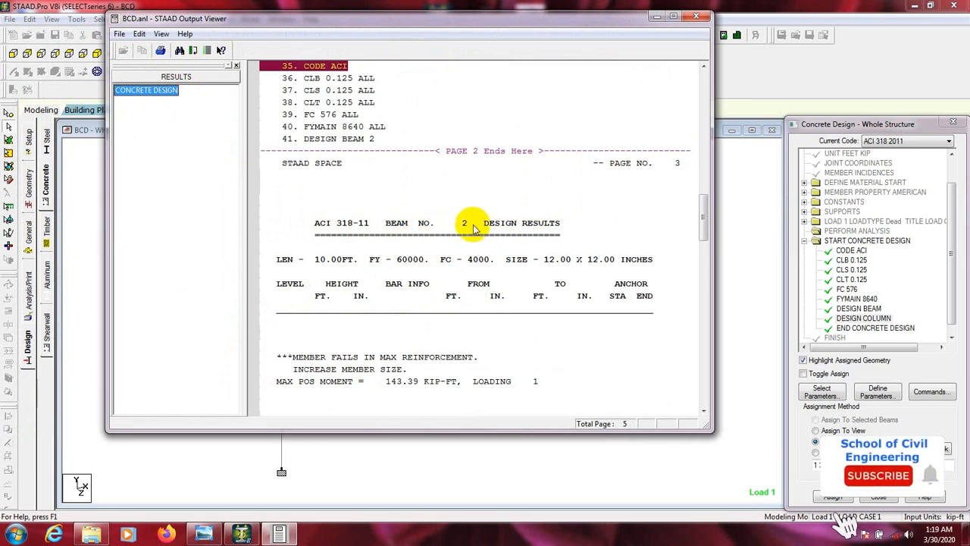
# Examine the ACI 318-11 design results for beam 2, including its material data, reinforcement checks and section sketches
pyautogui.click(322, 261)
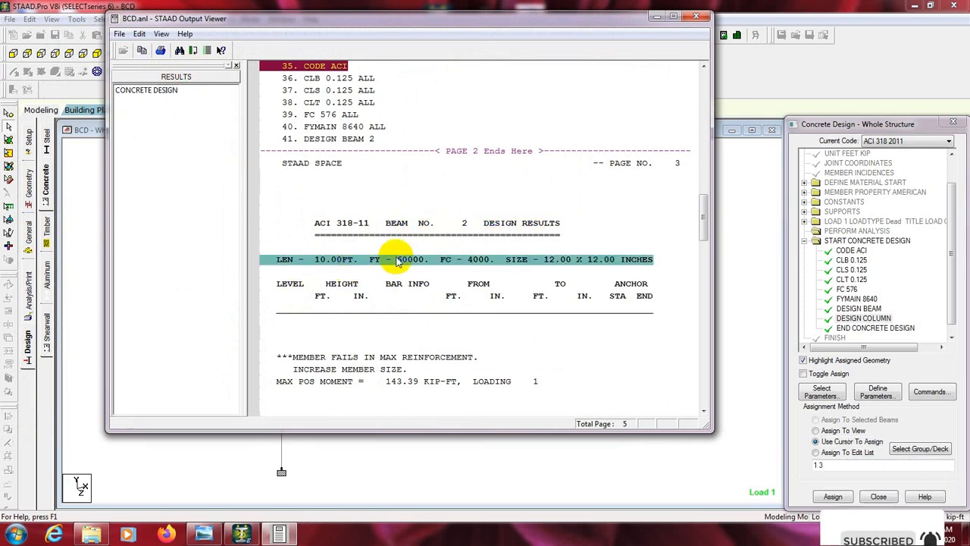
pyautogui.click(345, 253)
pyautogui.click(414, 256)
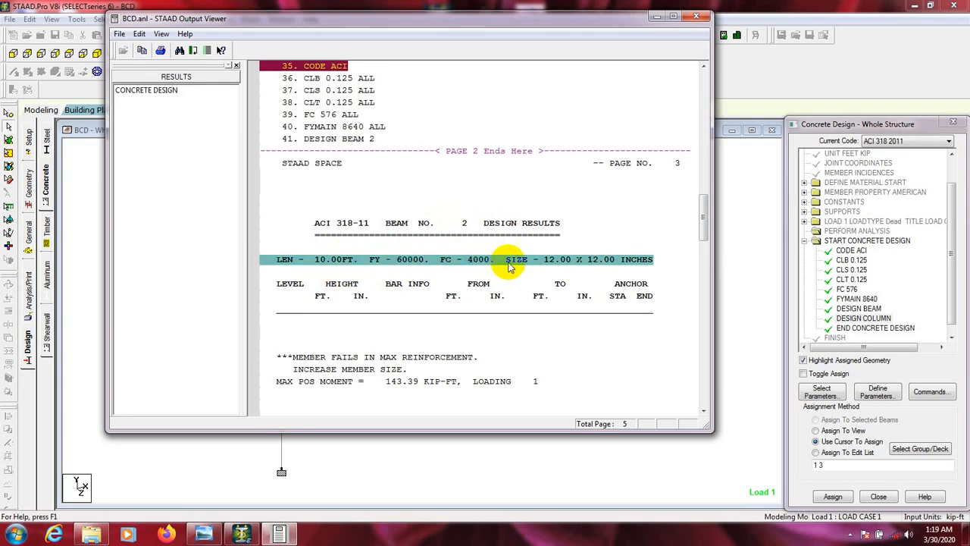
pyautogui.click(341, 297)
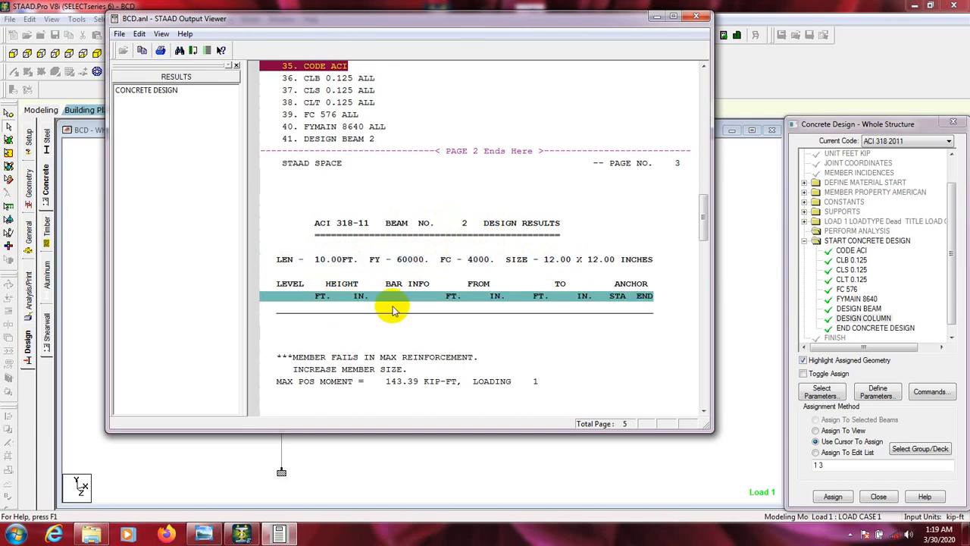
pyautogui.scroll(-3, 447, 313)
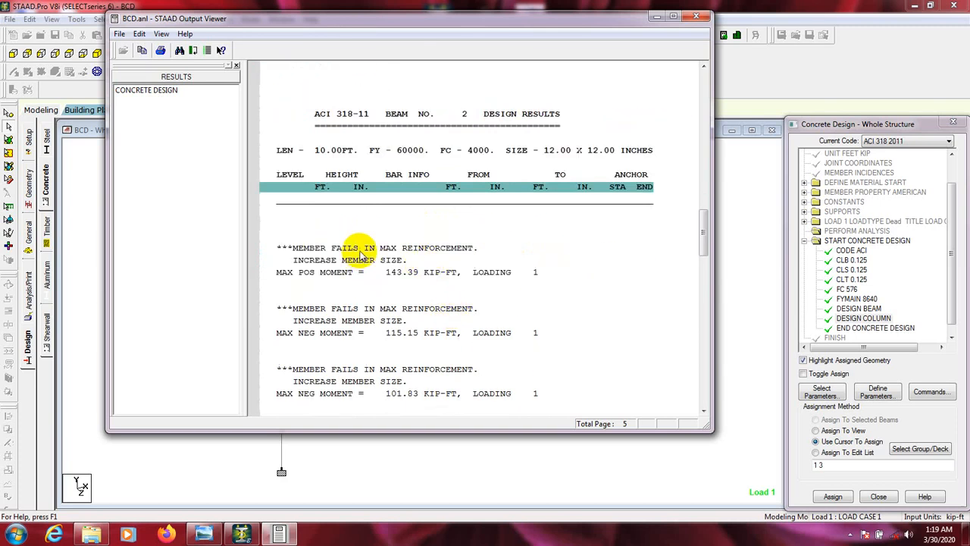
pyautogui.scroll(-3, 356, 251)
pyautogui.scroll(-7, 396, 273)
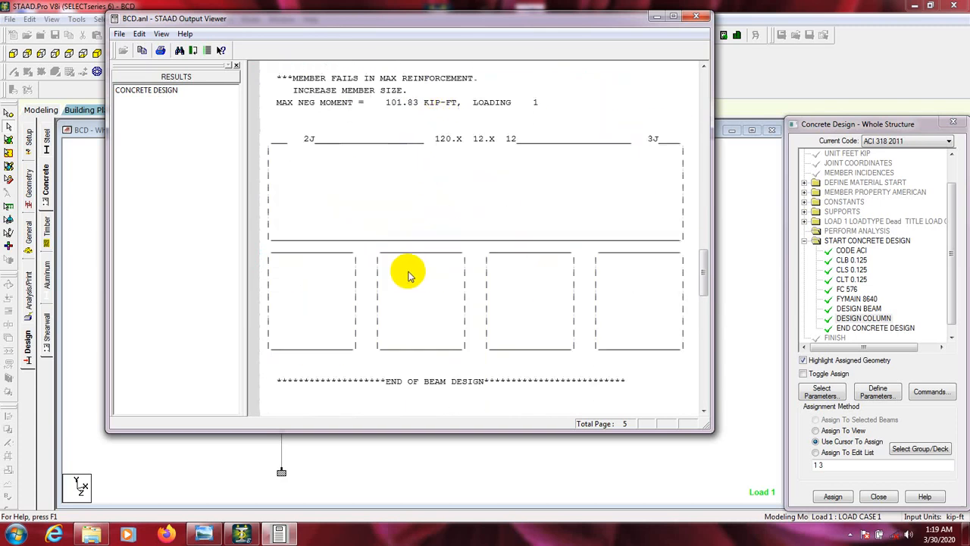
pyautogui.scroll(3, 381, 263)
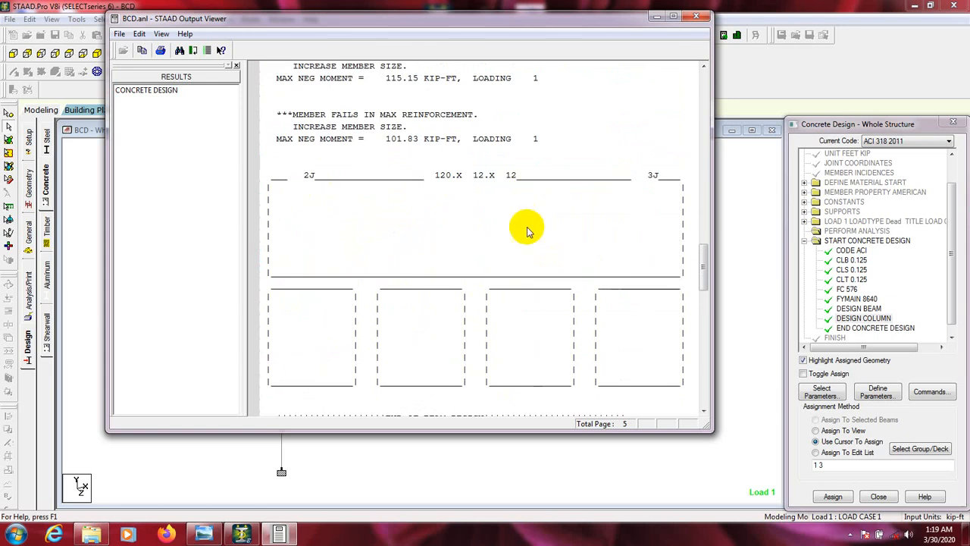
# Review the design results for columns 1 and 3 through to the end of the output file, and close the report
pyautogui.scroll(-6, 429, 260)
pyautogui.scroll(-4, 428, 258)
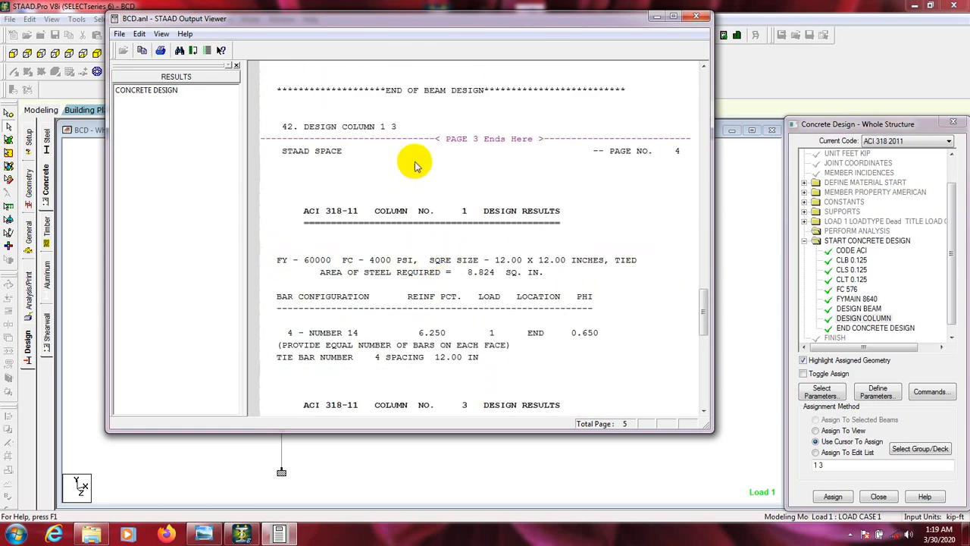
pyautogui.scroll(-7, 424, 288)
pyautogui.scroll(-3, 421, 250)
pyautogui.scroll(3, 416, 246)
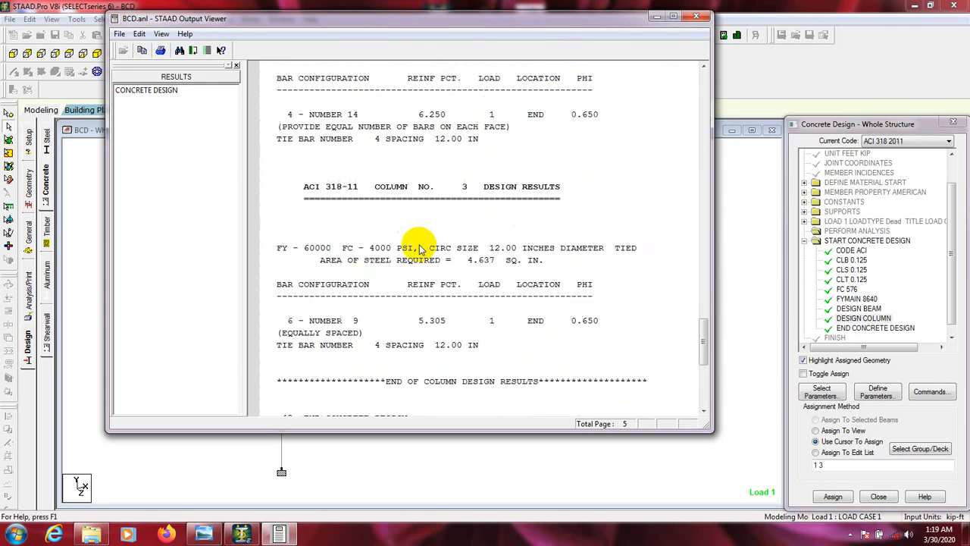
pyautogui.scroll(3, 436, 264)
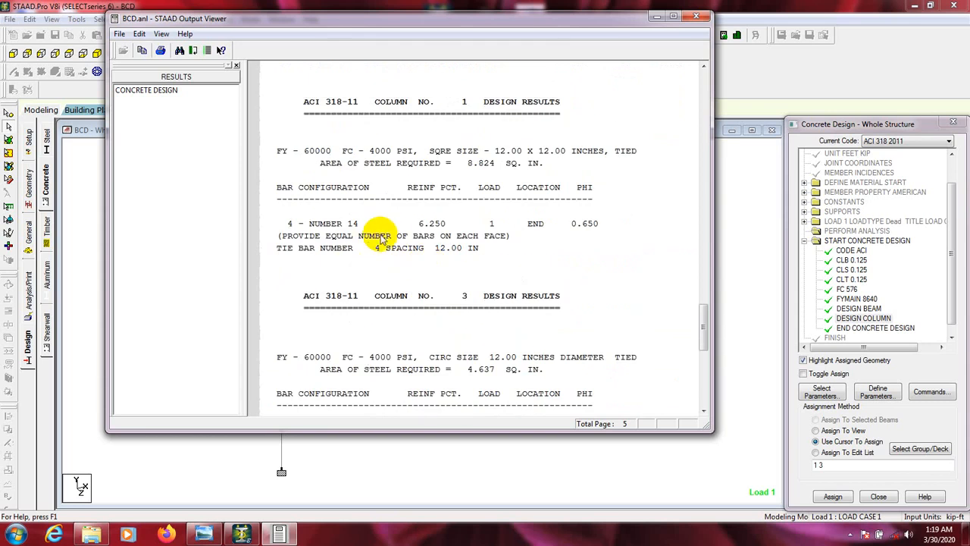
pyautogui.scroll(-3, 409, 159)
pyautogui.scroll(-8, 409, 257)
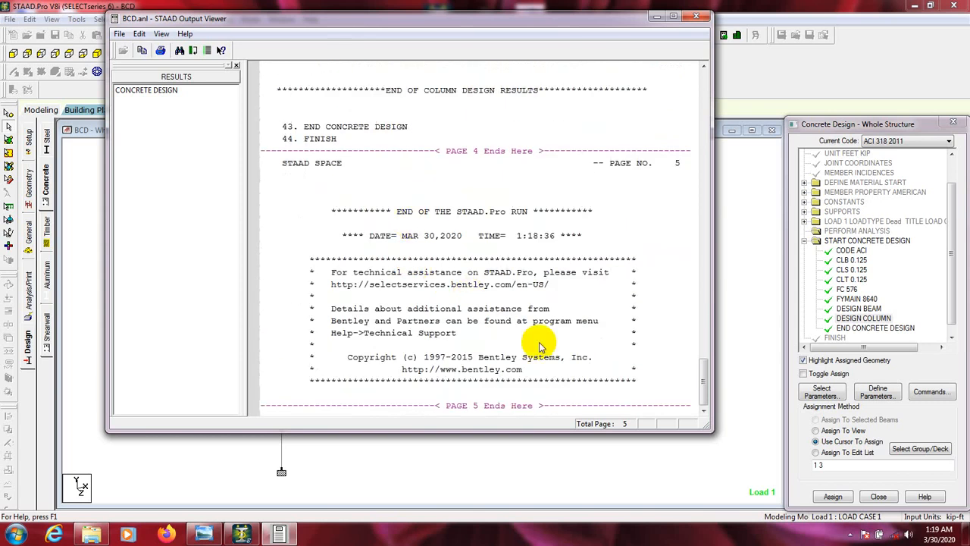
pyautogui.click(697, 18)
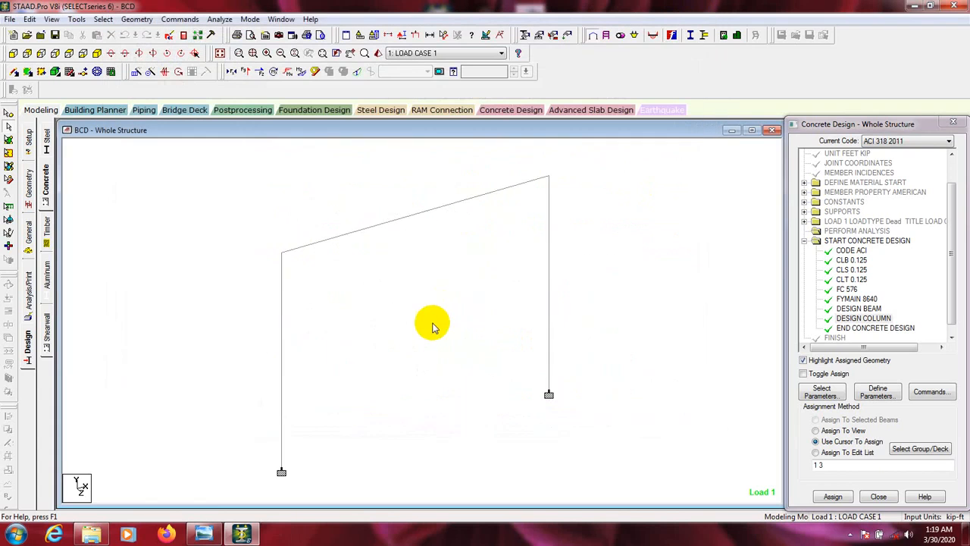
# Open the member details of the sloping beam and inspect its property, loading, shear bending, deflection and concrete design data
pyautogui.scroll(-2, 428, 327)
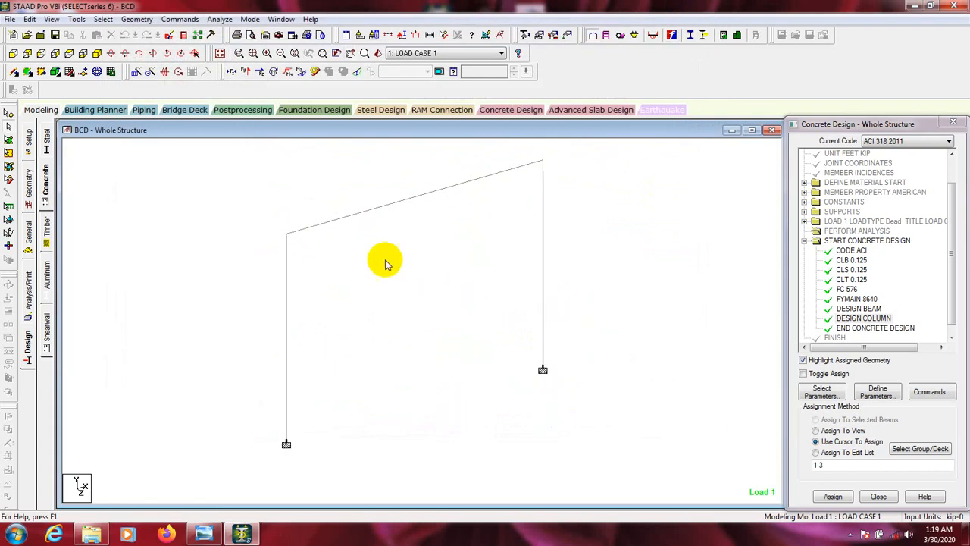
pyautogui.click(372, 206)
pyautogui.doubleClick(377, 208)
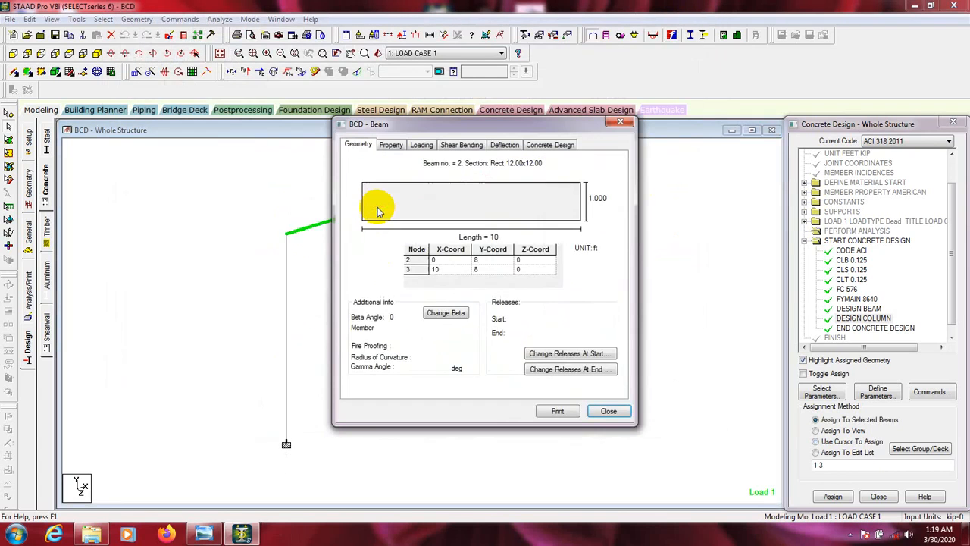
pyautogui.moveTo(536, 127); pyautogui.dragTo(320, 126)
pyautogui.click(173, 148)
pyautogui.click(201, 145)
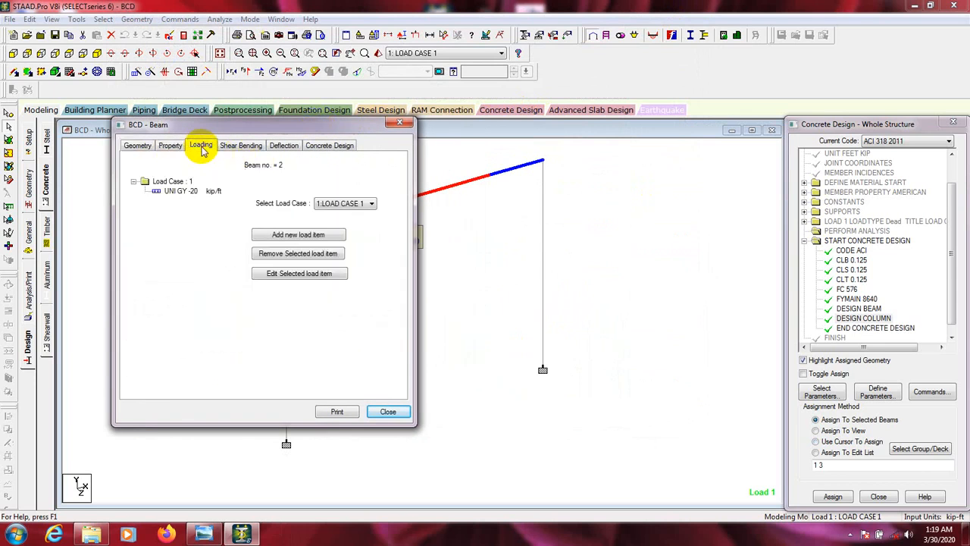
pyautogui.click(233, 147)
pyautogui.click(282, 145)
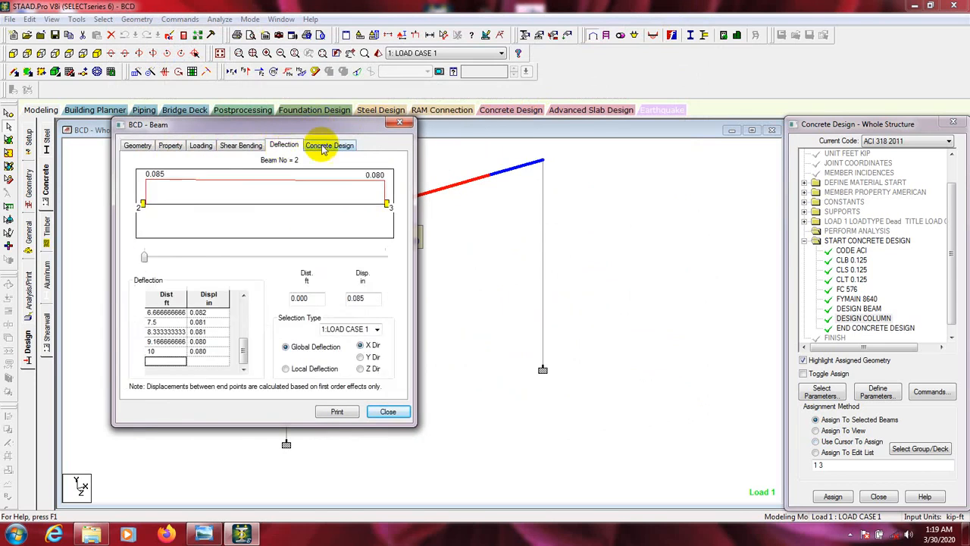
pyautogui.click(328, 148)
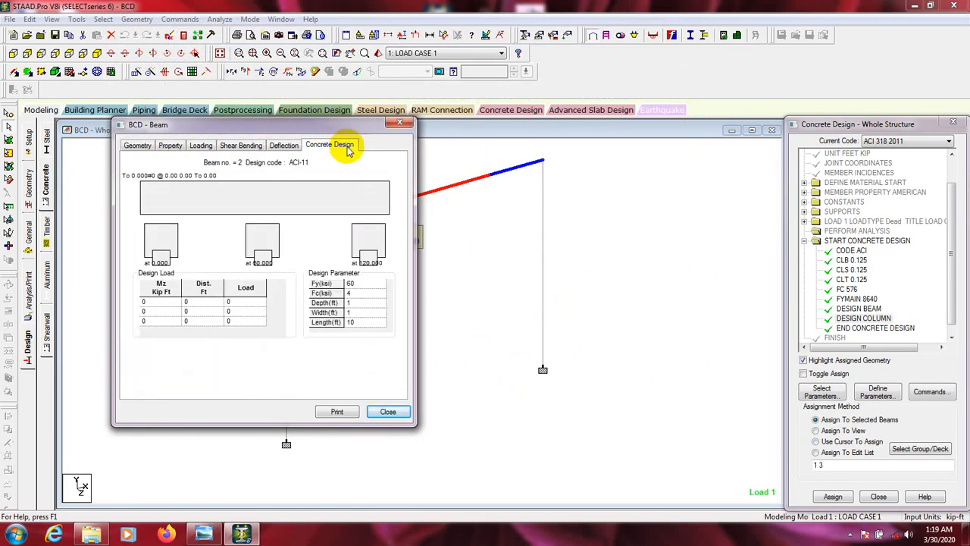
pyautogui.moveTo(328, 133); pyautogui.dragTo(414, 172)
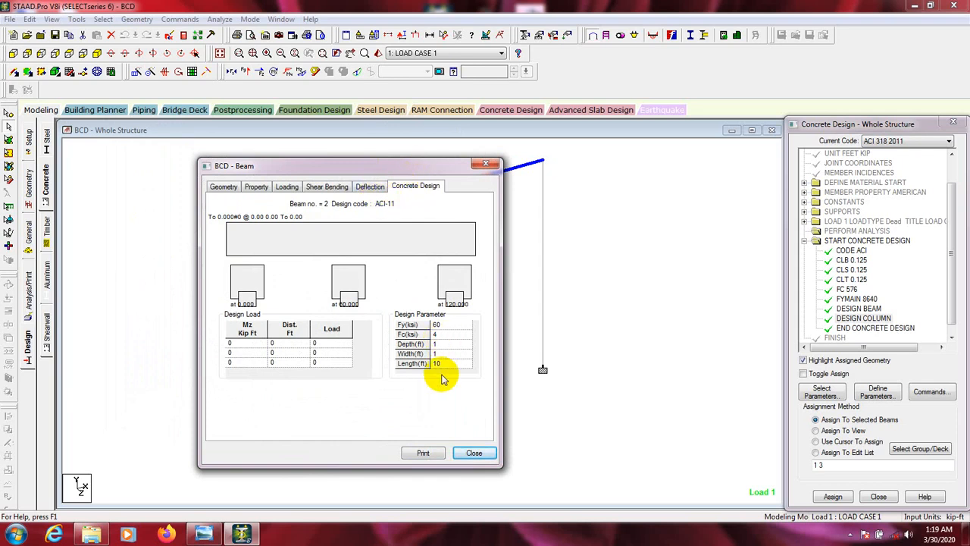
# Recheck the sloping beam's deflection, shear bending, loading and concrete design data, and close its member details
pyautogui.click(372, 186)
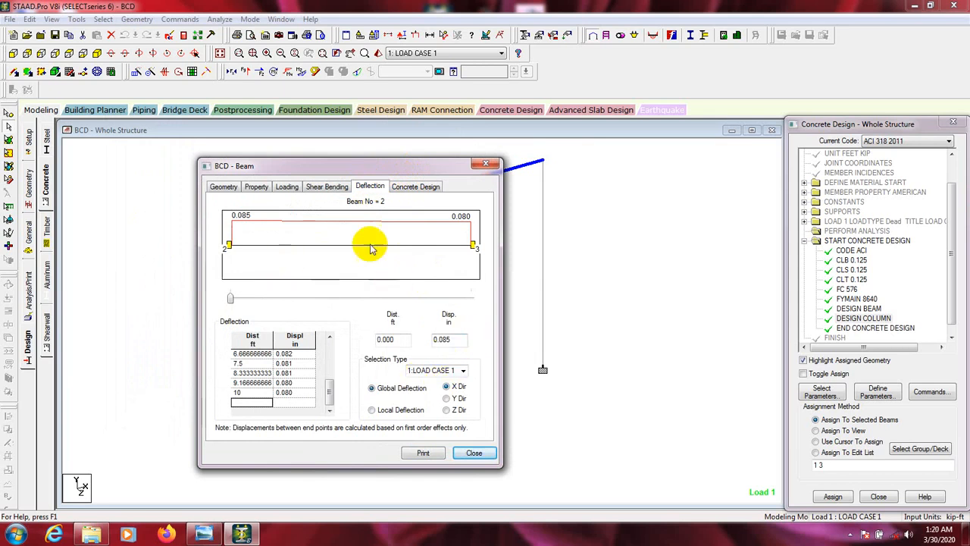
pyautogui.click(327, 187)
pyautogui.click(287, 187)
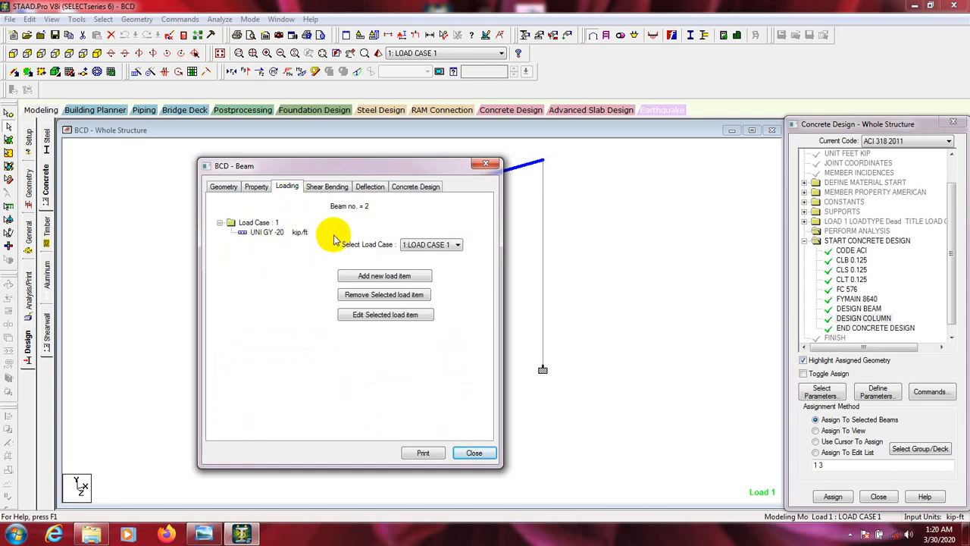
pyautogui.click(413, 190)
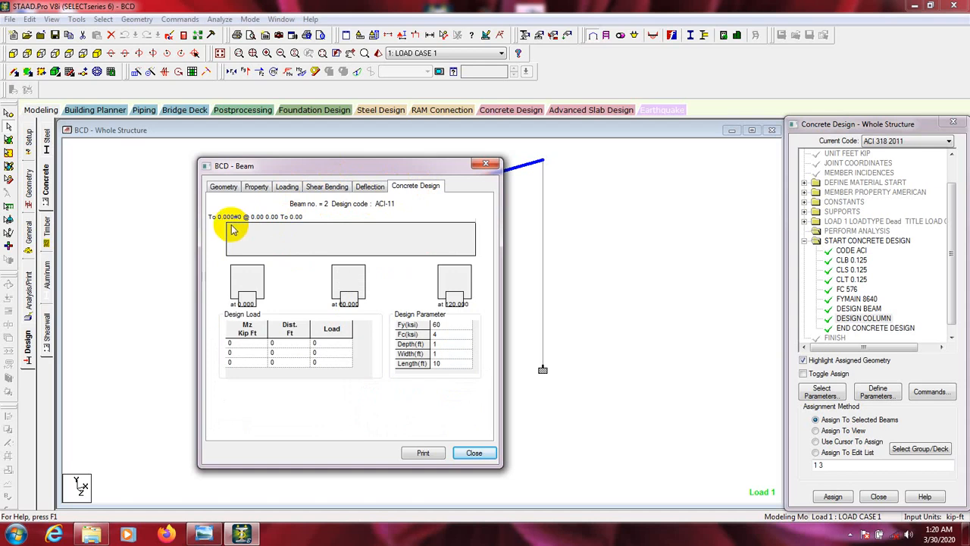
pyautogui.click(467, 453)
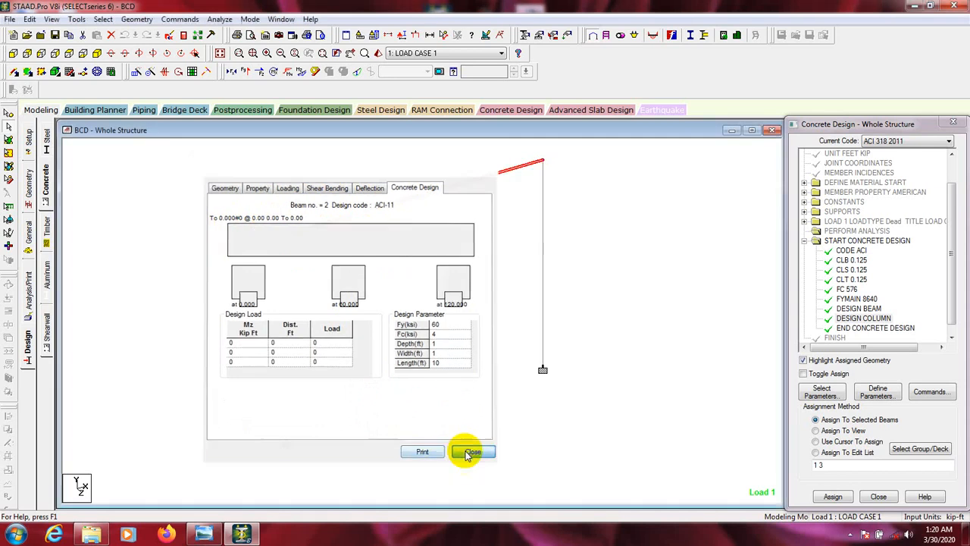
# Inspect the left column's concrete design reinforcement and design parameters, and close its member details
pyautogui.doubleClick(286, 321)
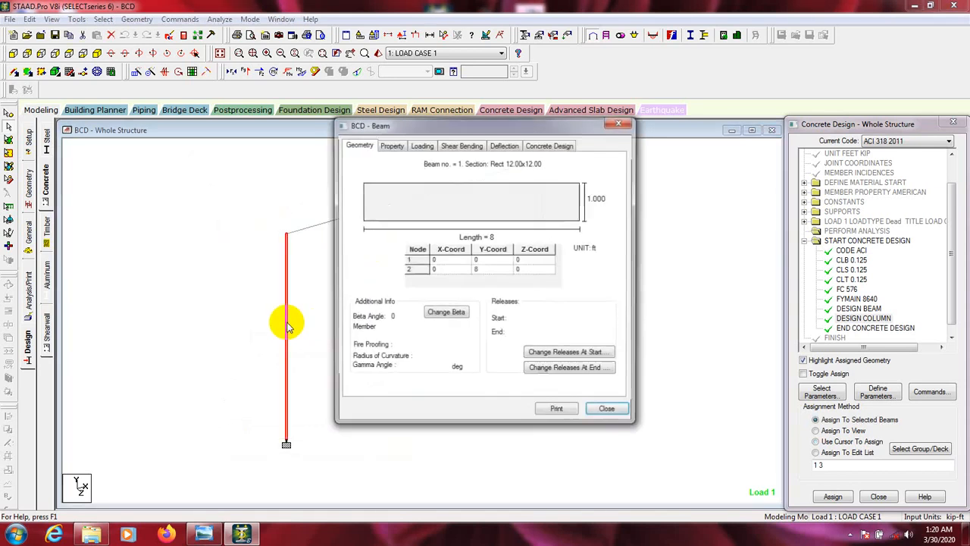
pyautogui.click(546, 144)
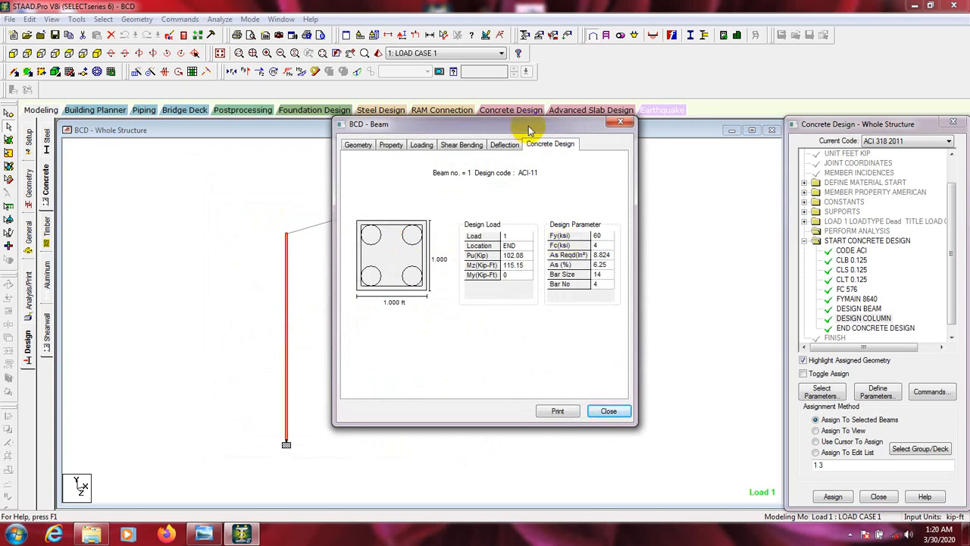
pyautogui.moveTo(528, 125); pyautogui.dragTo(564, 176)
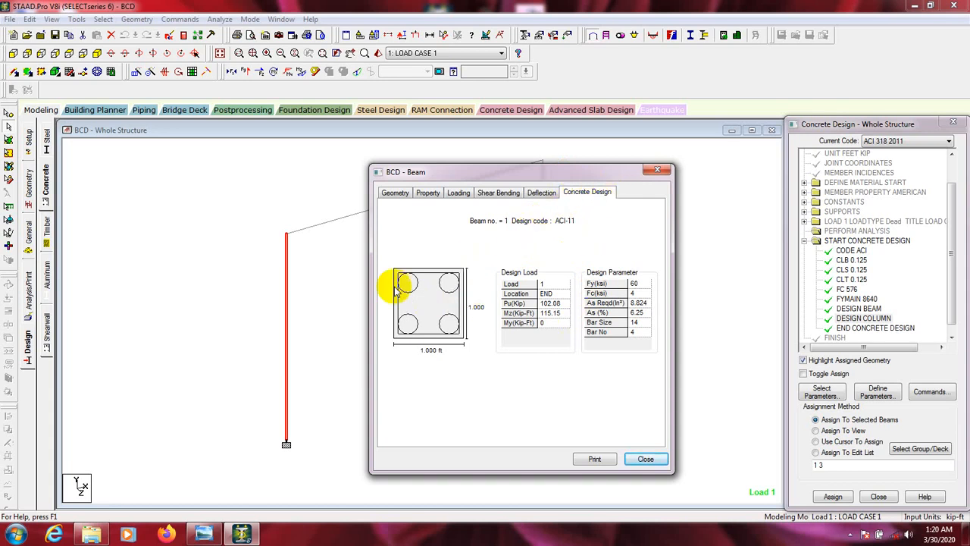
pyautogui.click(646, 459)
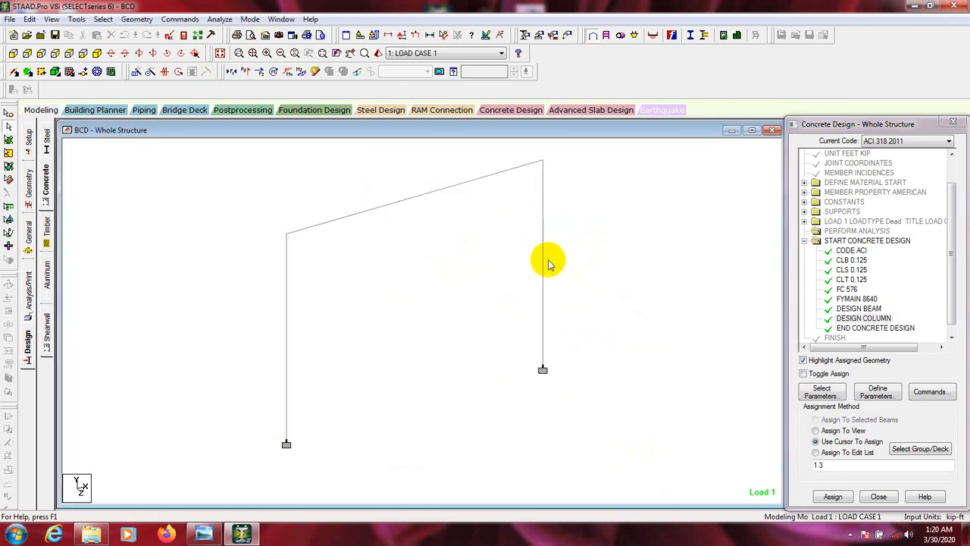
# Inspect the right column's concrete design data, including required steel area, steel percentage, bar size and bar number, and close its member details
pyautogui.click(543, 259)
pyautogui.doubleClick(542, 243)
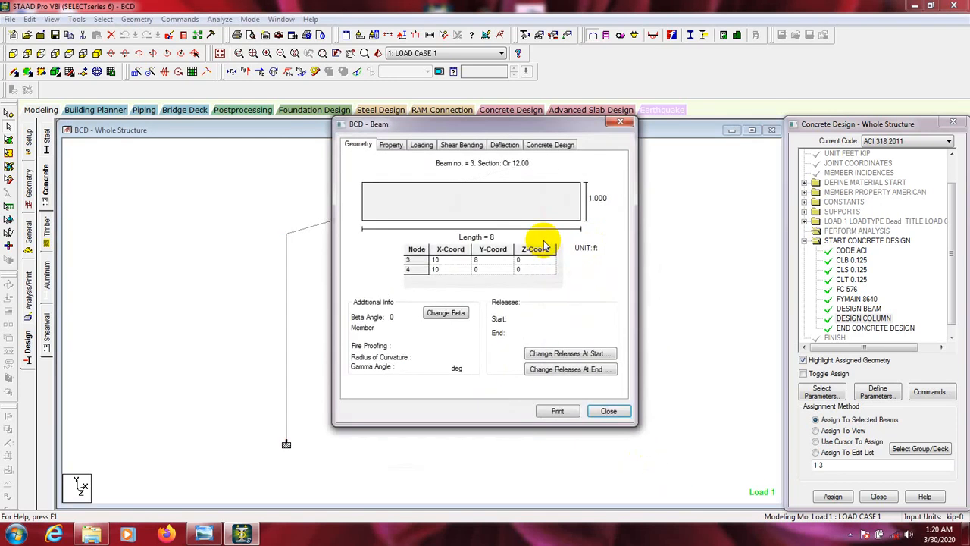
pyautogui.click(548, 145)
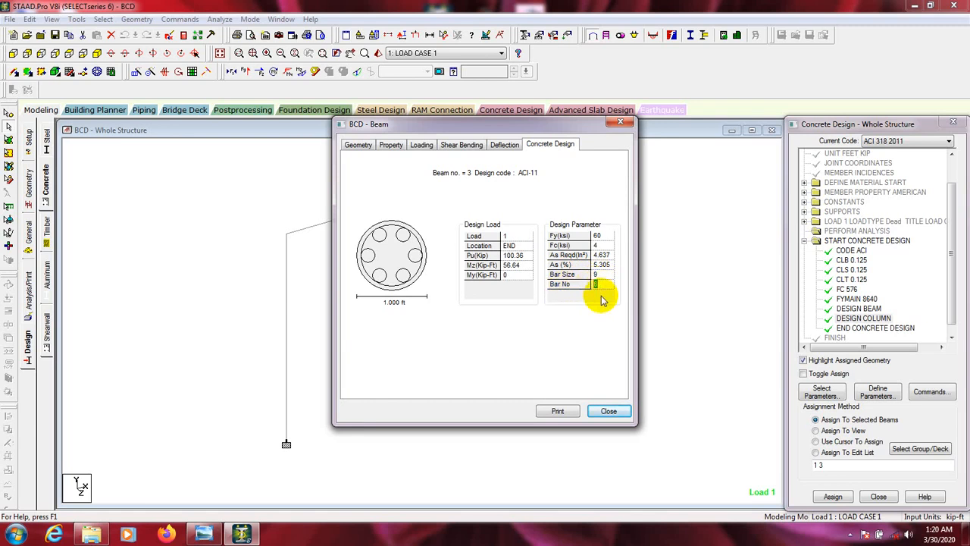
pyautogui.moveTo(561, 126); pyautogui.dragTo(568, 125)
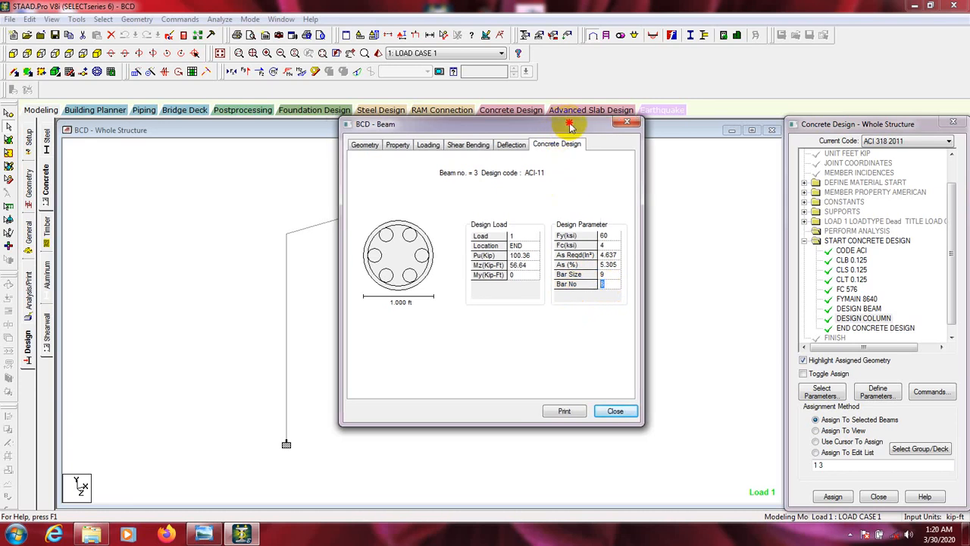
pyautogui.click(609, 276)
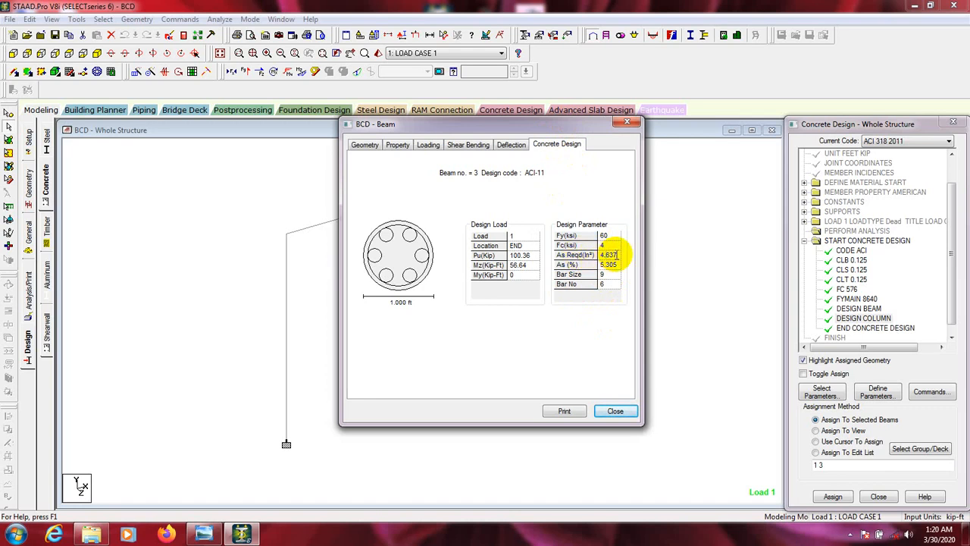
pyautogui.click(617, 266)
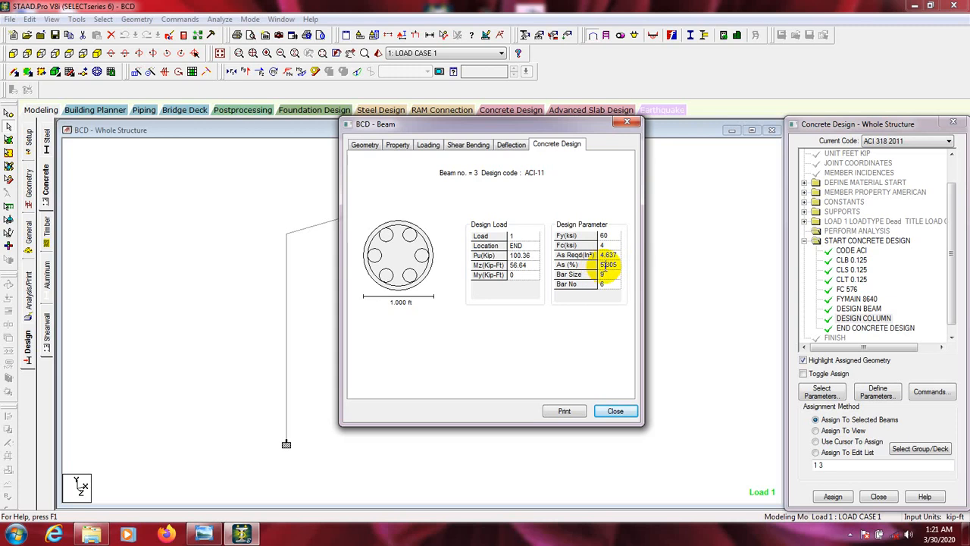
pyautogui.click(602, 412)
# Recheck the left column's concrete design data for comparison, close its member details and deselect the column
pyautogui.doubleClick(286, 328)
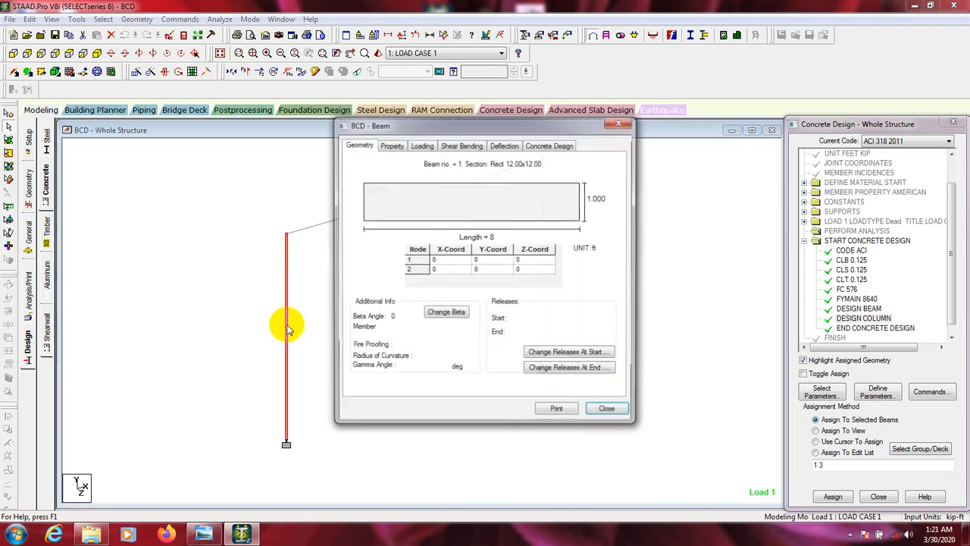
pyautogui.click(563, 145)
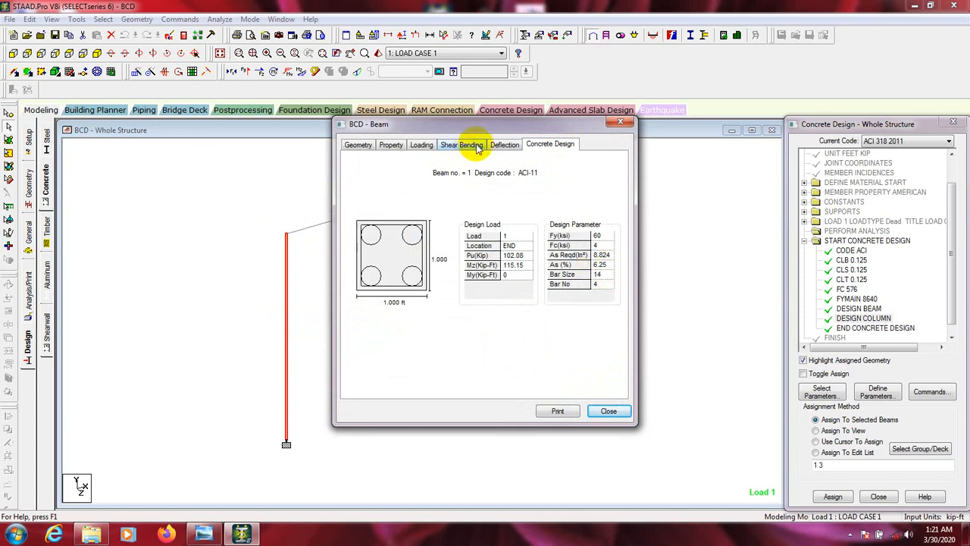
pyautogui.moveTo(487, 130); pyautogui.dragTo(344, 128)
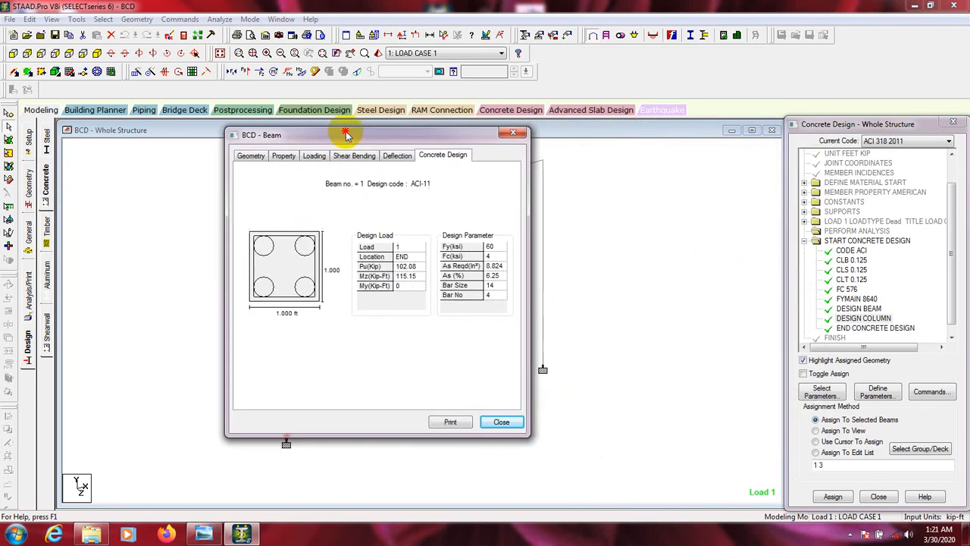
pyautogui.click(499, 421)
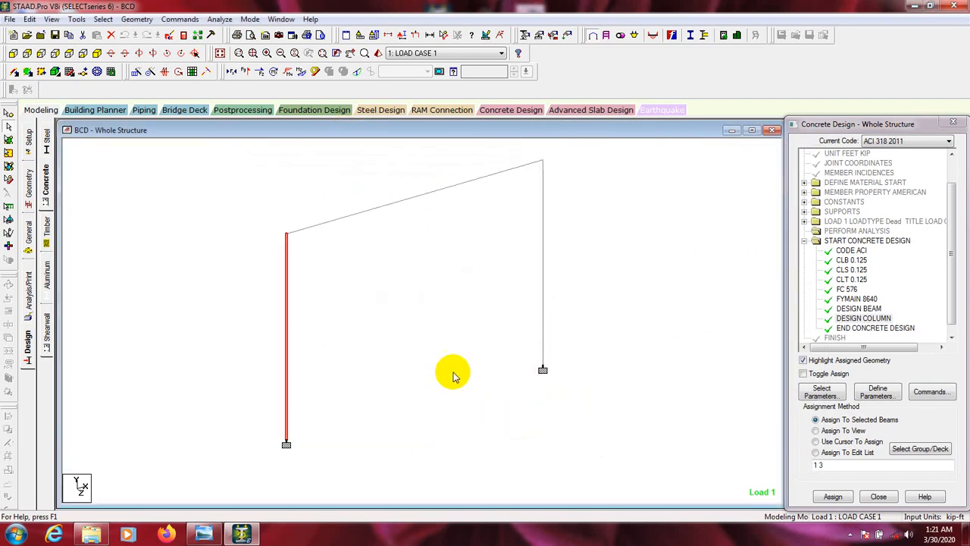
pyautogui.scroll(-4, 411, 310)
pyautogui.moveTo(425, 318); pyautogui.dragTo(401, 327, button='middle')
pyautogui.click(380, 328)
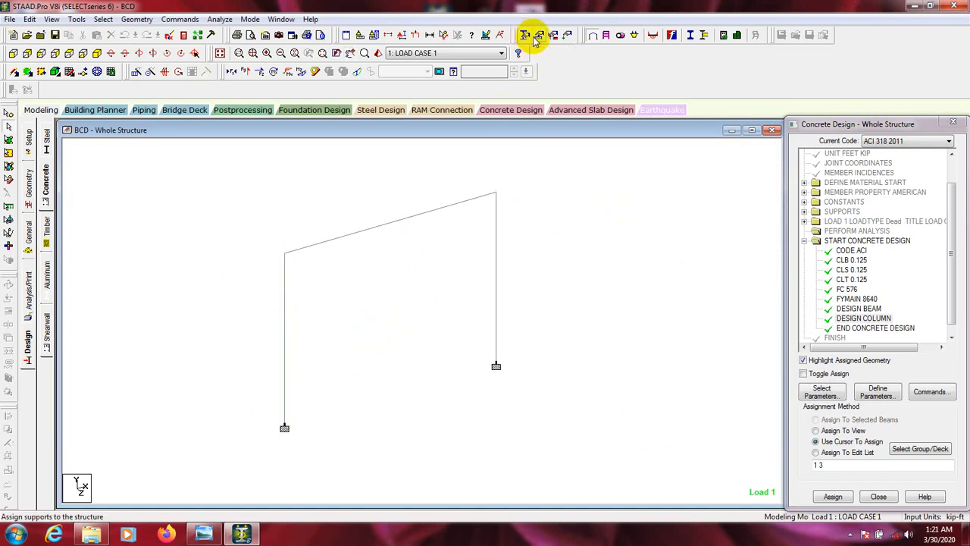
# Set the sloping beam's uniform GY load in load case 1 to -10 kip/ft, and delete the outdated result files
pyautogui.click(568, 36)
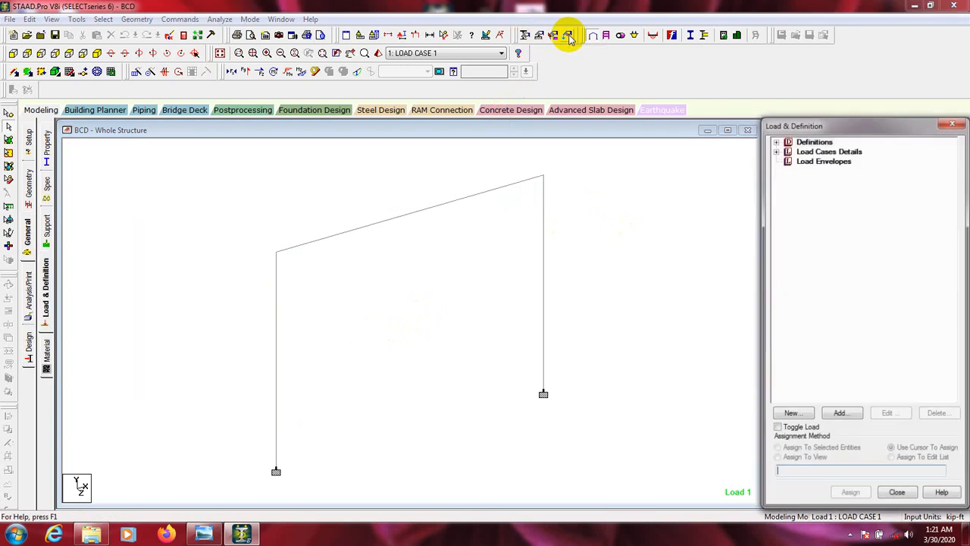
pyautogui.click(812, 141)
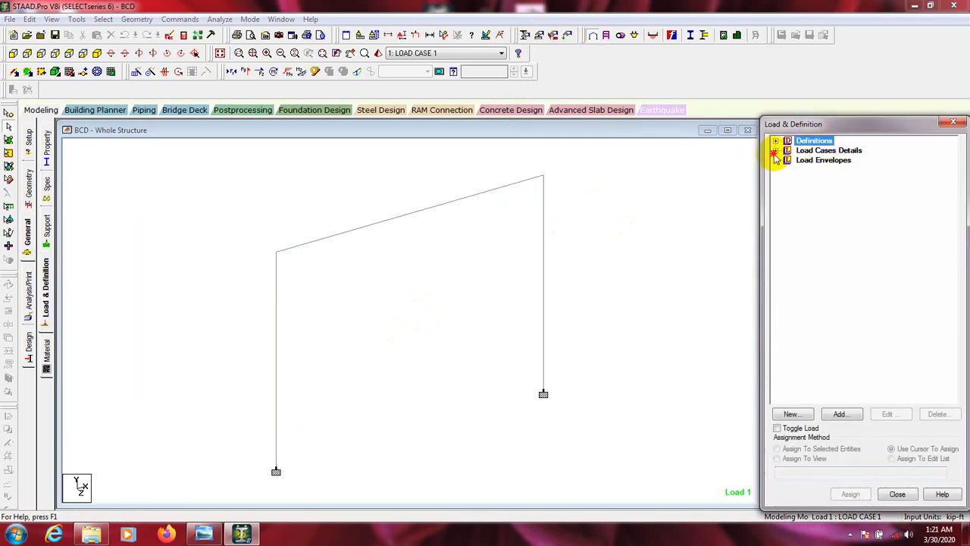
pyautogui.click(774, 151)
pyautogui.doubleClick(827, 160)
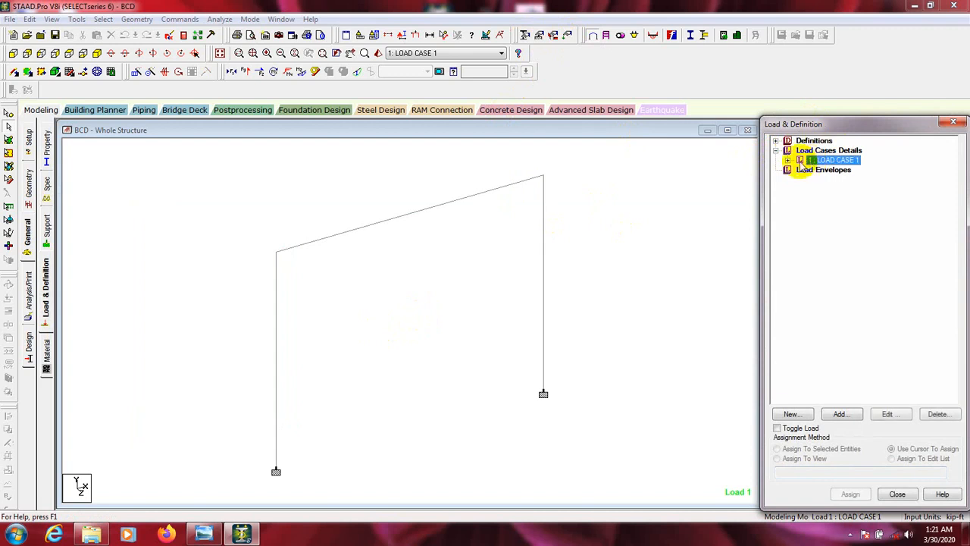
pyautogui.click(841, 180)
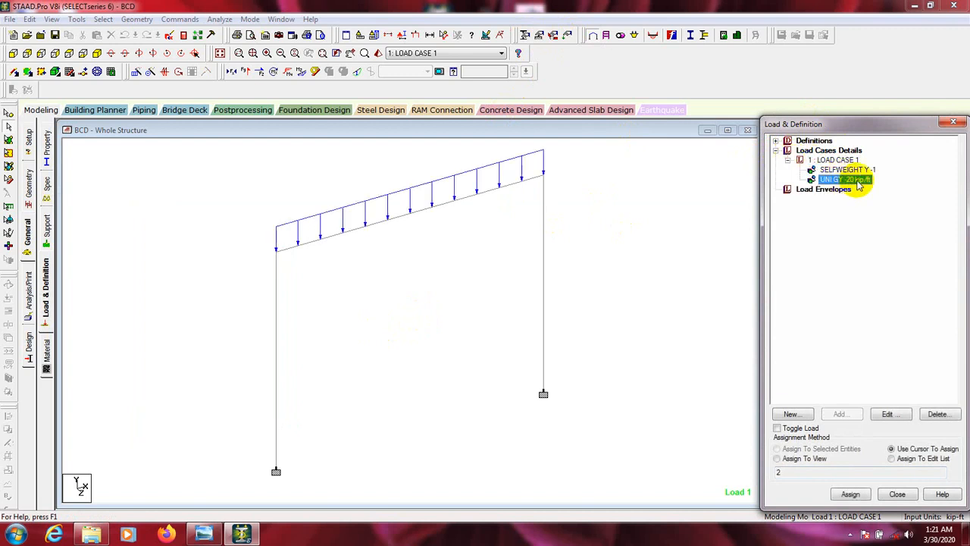
pyautogui.doubleClick(859, 182)
pyautogui.moveTo(520, 143); pyautogui.dragTo(760, 143)
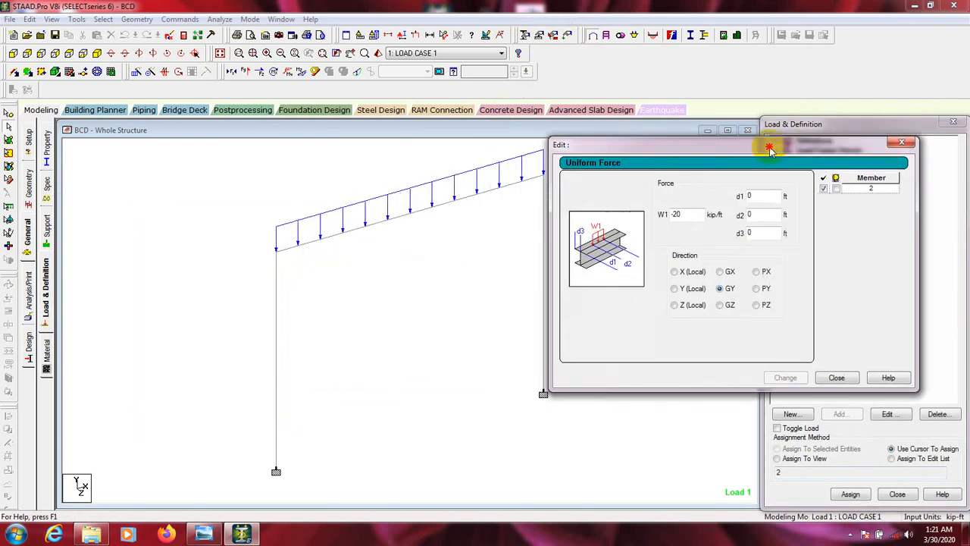
pyautogui.doubleClick(675, 215)
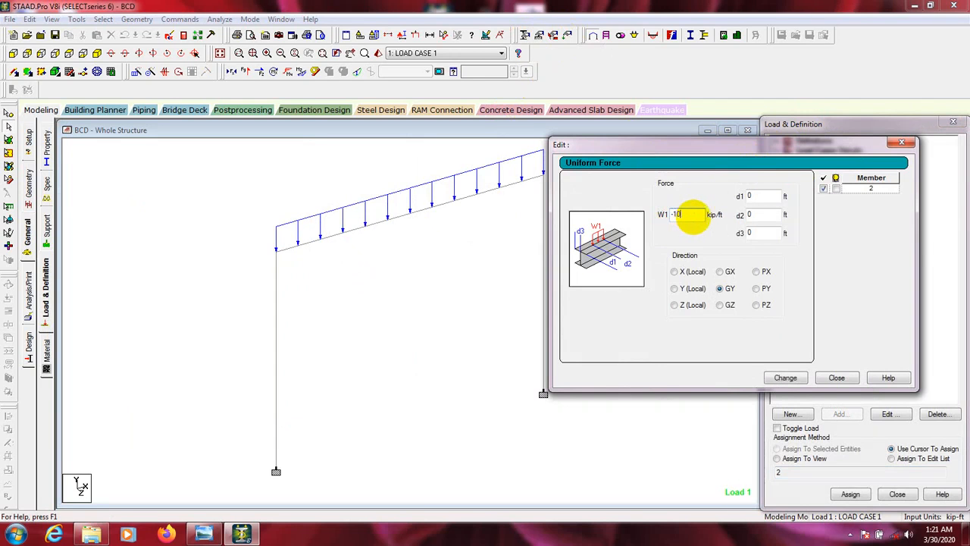
pyautogui.click(788, 378)
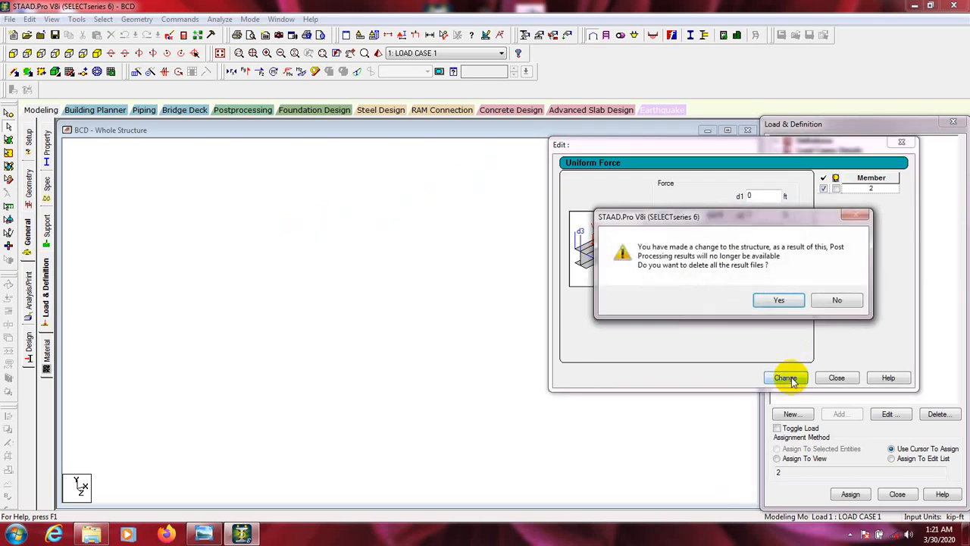
pyautogui.click(769, 302)
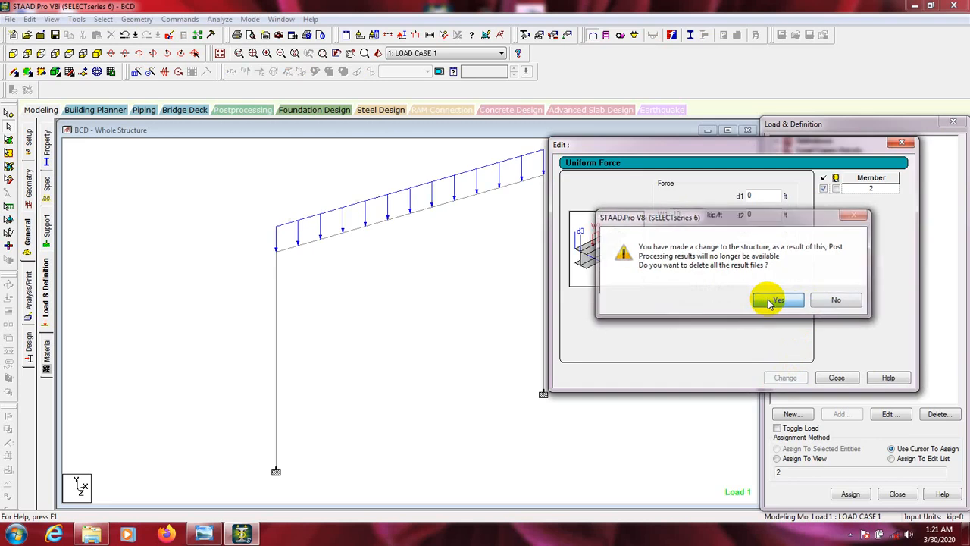
pyautogui.click(837, 378)
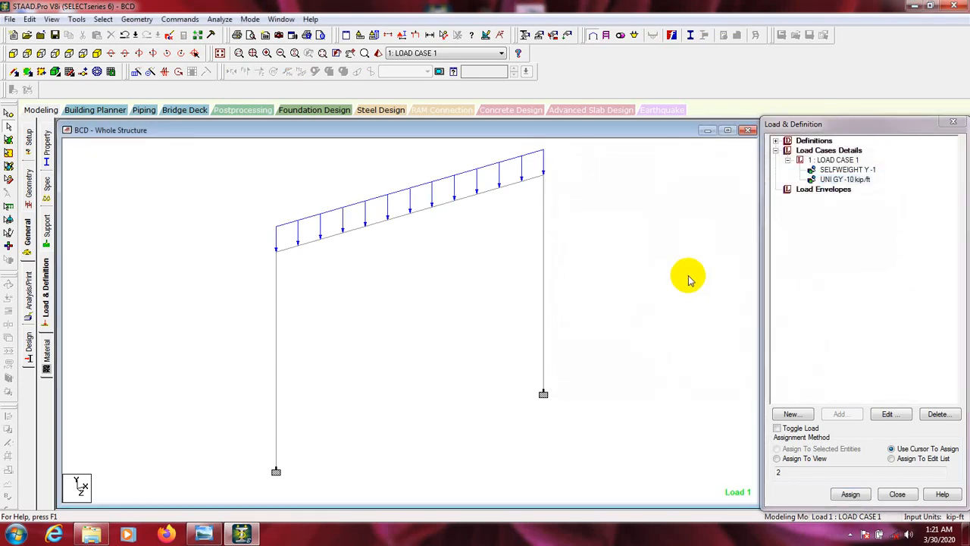
# Save the modified structure, rerun the analysis and open the output file
pyautogui.click(218, 21)
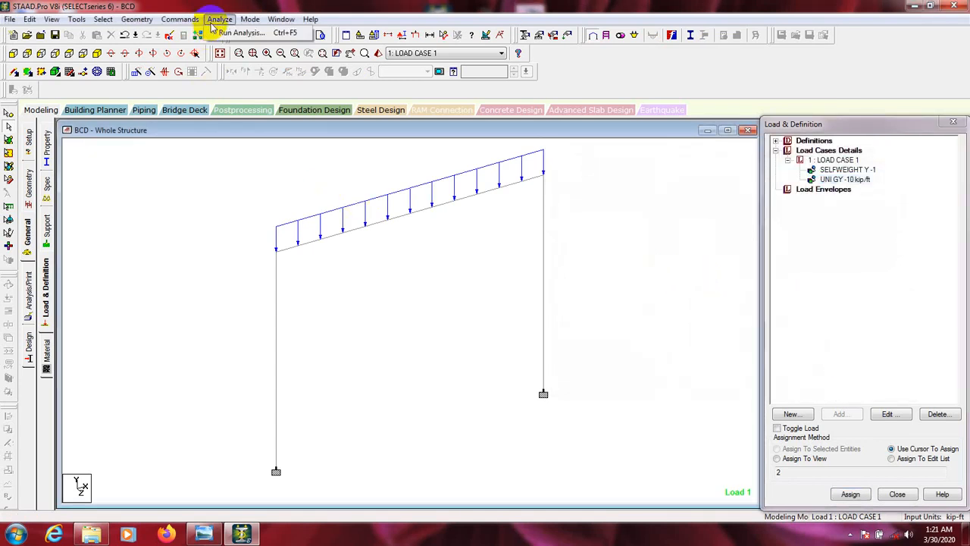
pyautogui.click(225, 33)
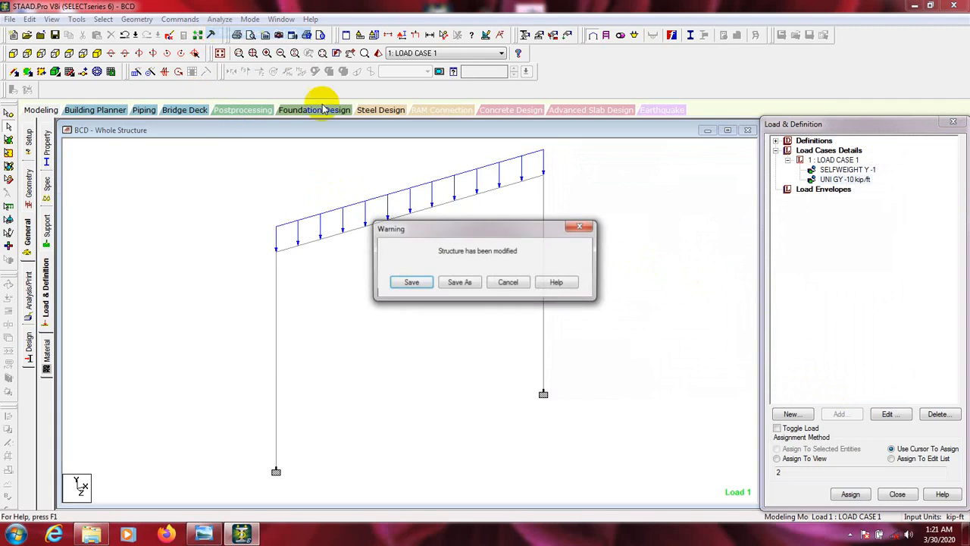
pyautogui.click(425, 283)
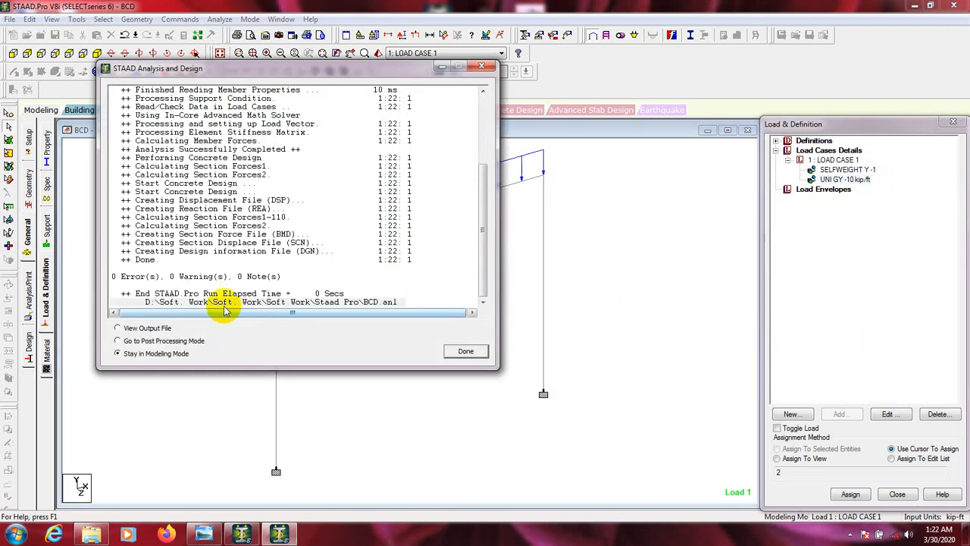
pyautogui.click(117, 328)
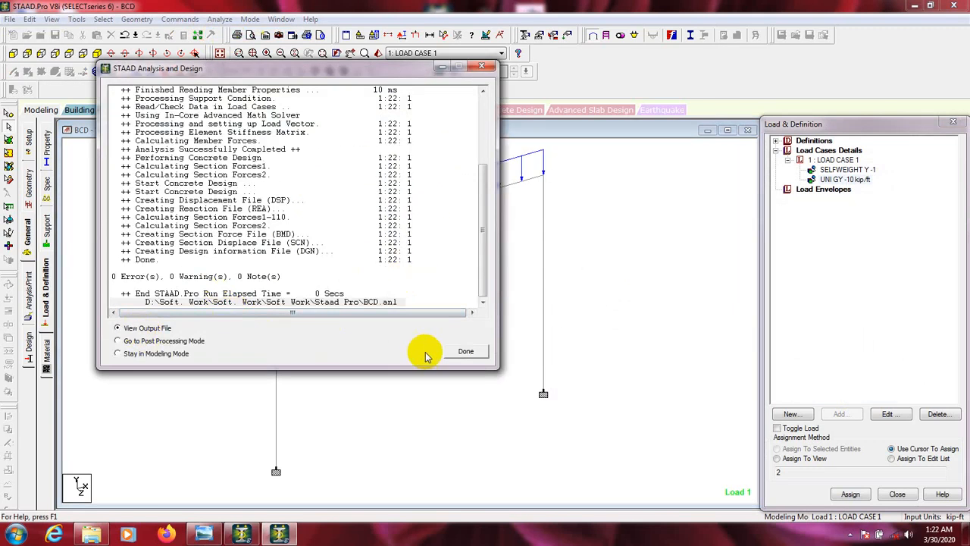
pyautogui.click(460, 353)
# Review the new input listing and beam 2 design results in the output file, and close the report
pyautogui.scroll(-15, 410, 326)
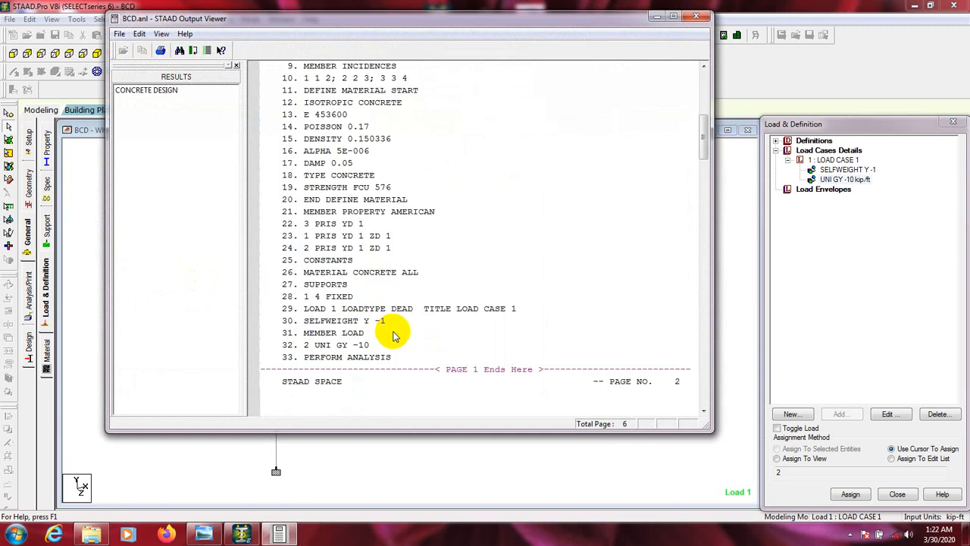
pyautogui.scroll(-20, 410, 325)
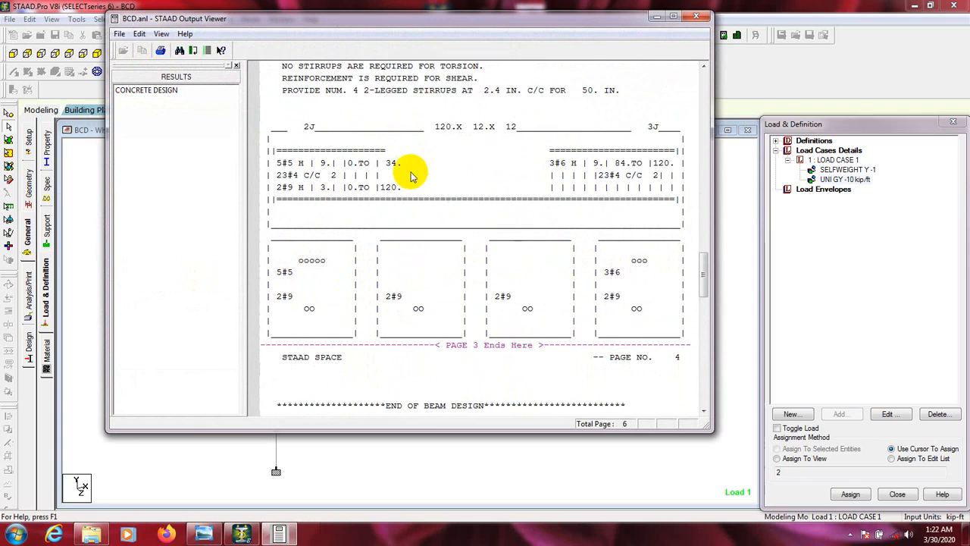
pyautogui.scroll(-4, 675, 249)
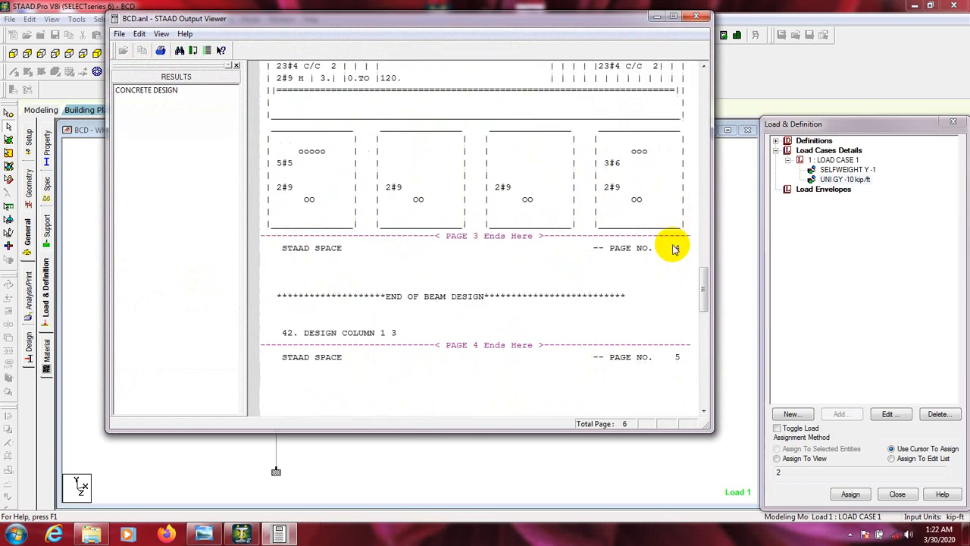
pyautogui.scroll(8, 548, 262)
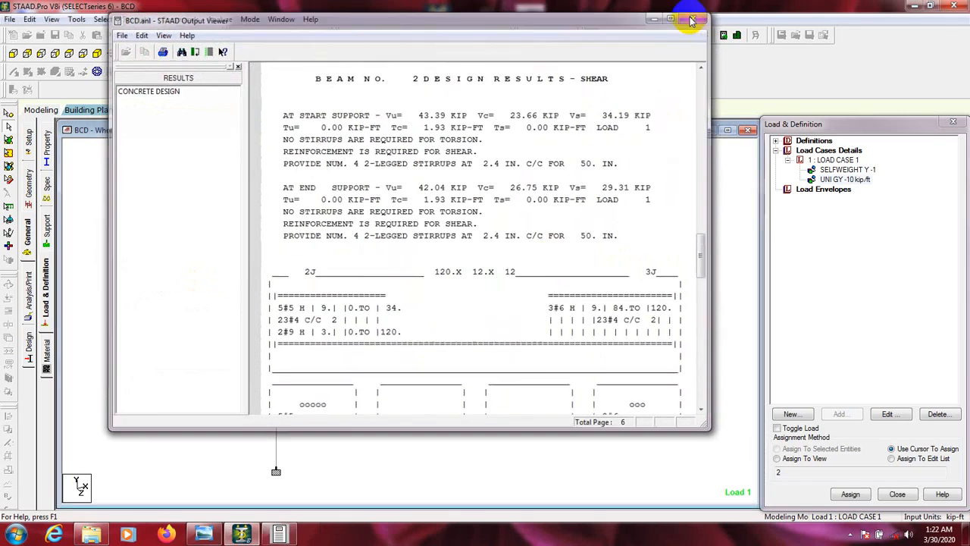
pyautogui.click(693, 16)
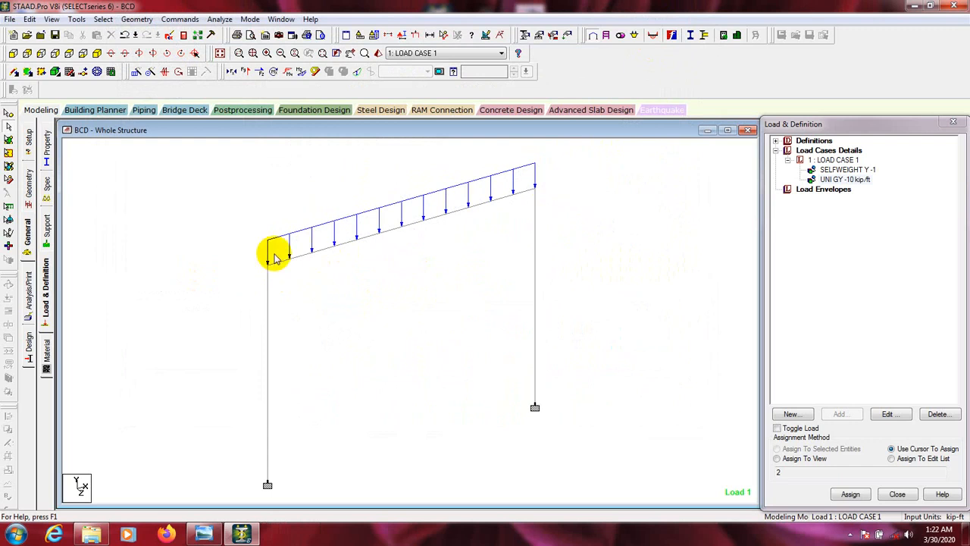
# Inspect the sloping beam's concrete design reinforcement under the reduced load, and close its member details
pyautogui.click(363, 240)
pyautogui.doubleClick(363, 239)
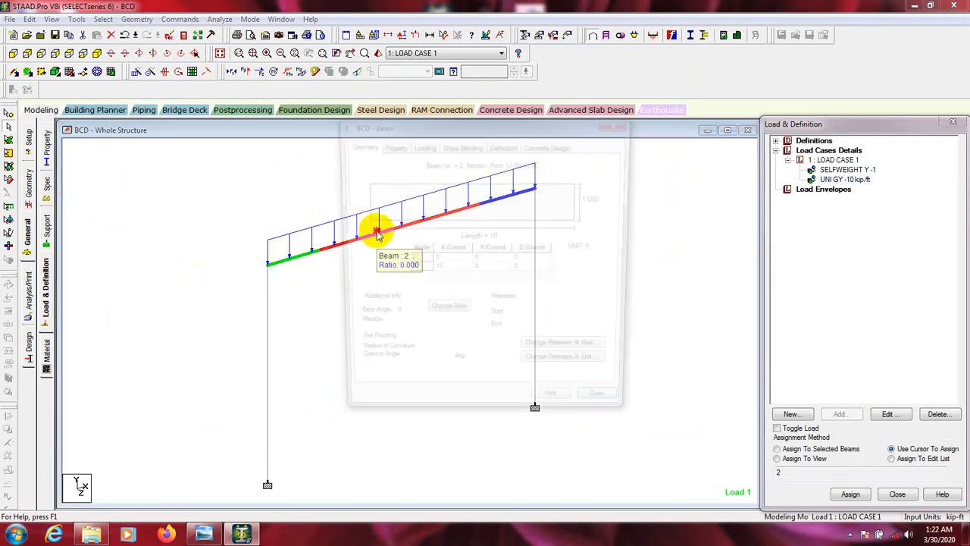
pyautogui.click(554, 146)
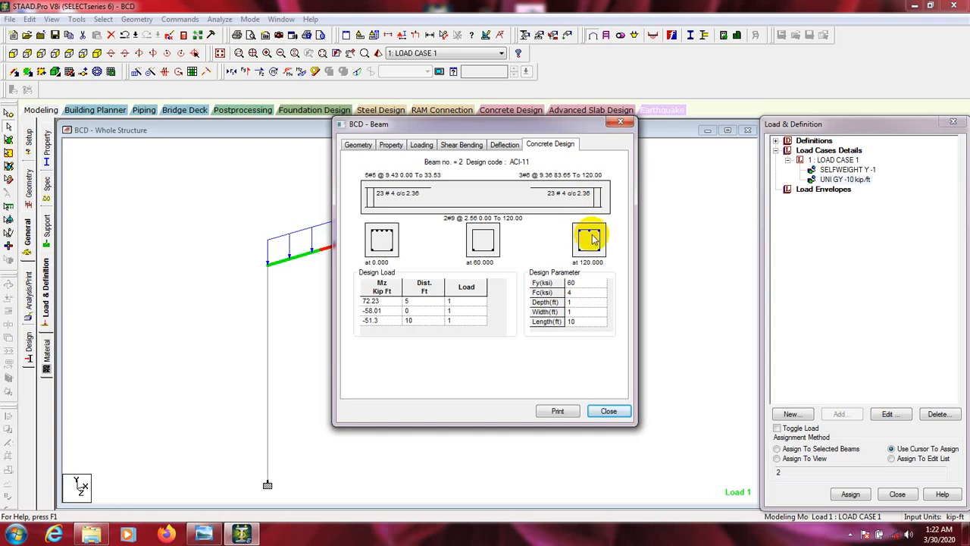
pyautogui.click(609, 412)
# Inspect the right column's bar number and bar size in the concrete design data under the reduced load, and close its member details
pyautogui.doubleClick(535, 288)
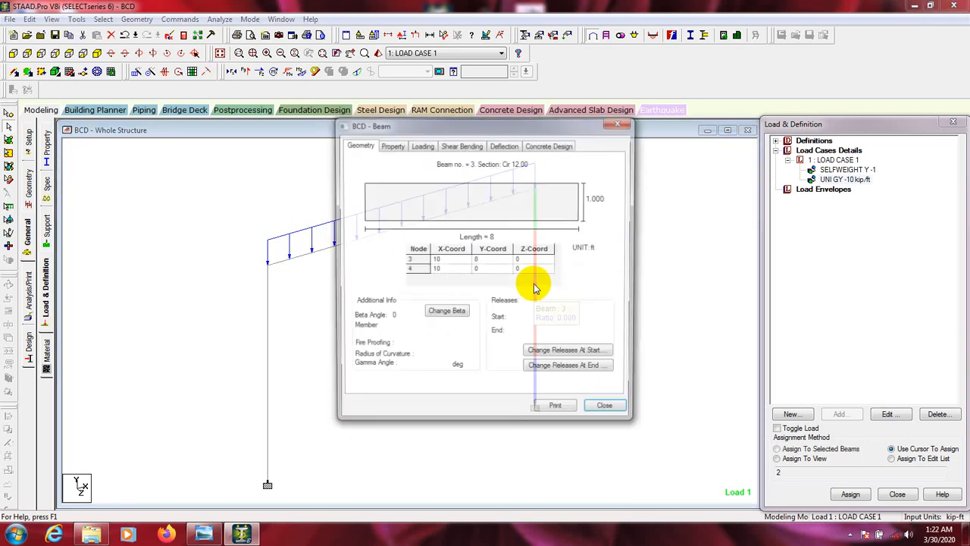
pyautogui.click(550, 145)
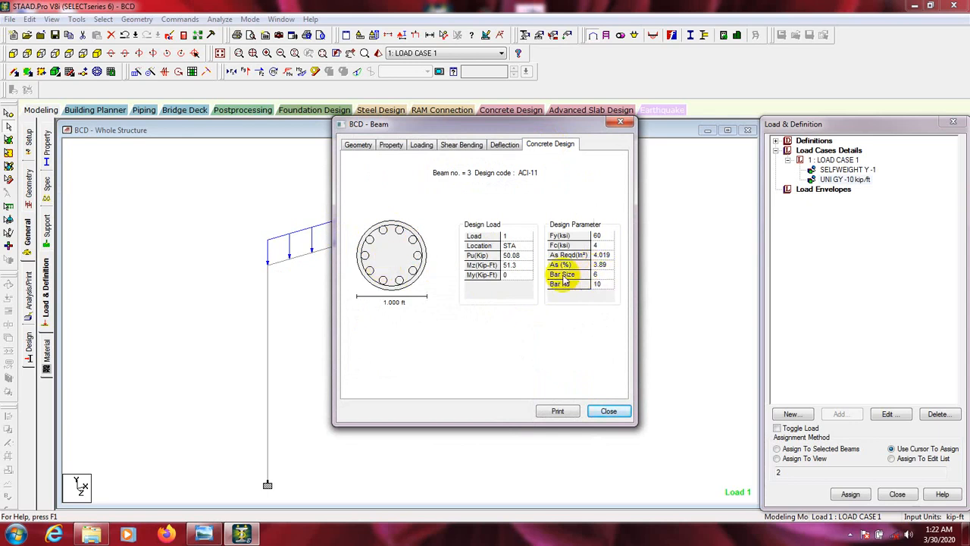
pyautogui.click(603, 284)
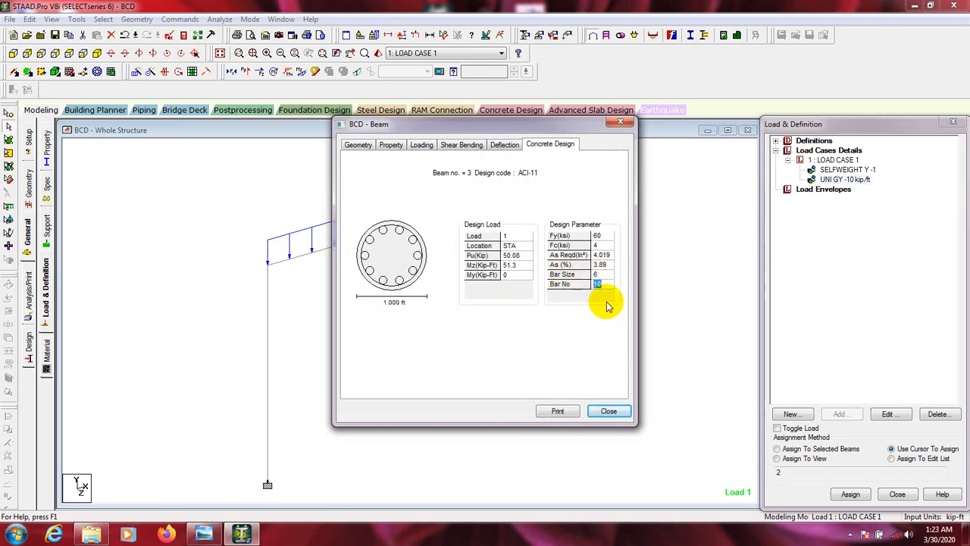
pyautogui.click(607, 303)
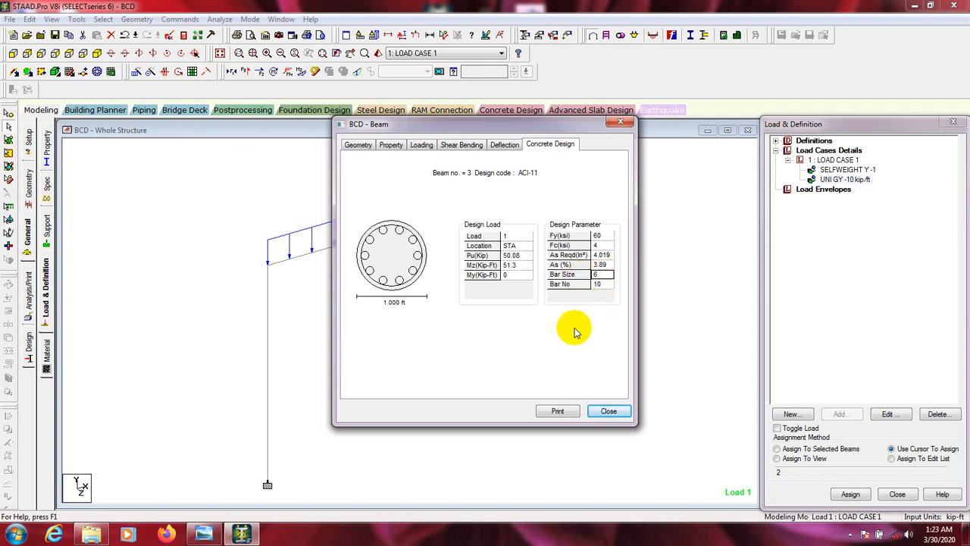
pyautogui.click(622, 413)
# Inspect the left rectangular column's required steel area, bar size and bar number in its concrete design data, and close its member details
pyautogui.doubleClick(266, 345)
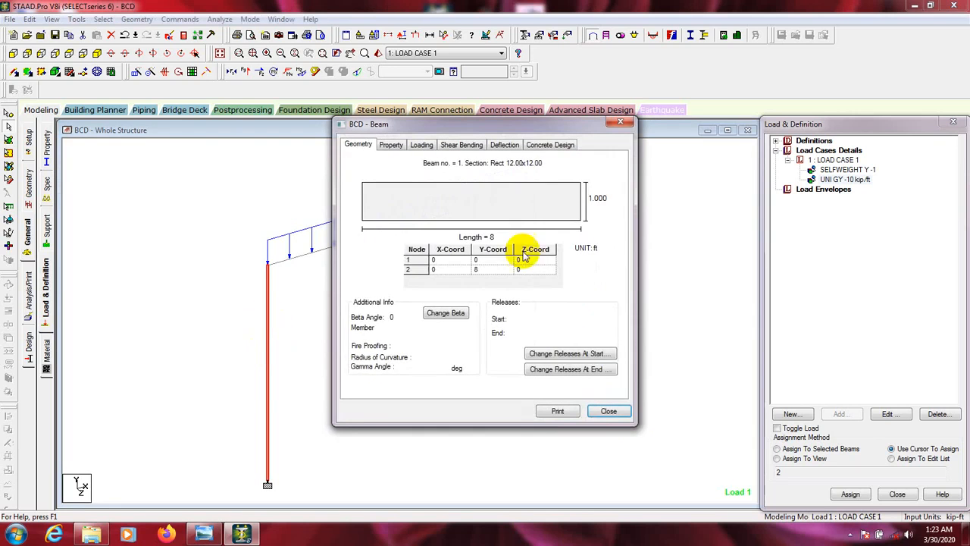
pyautogui.click(553, 146)
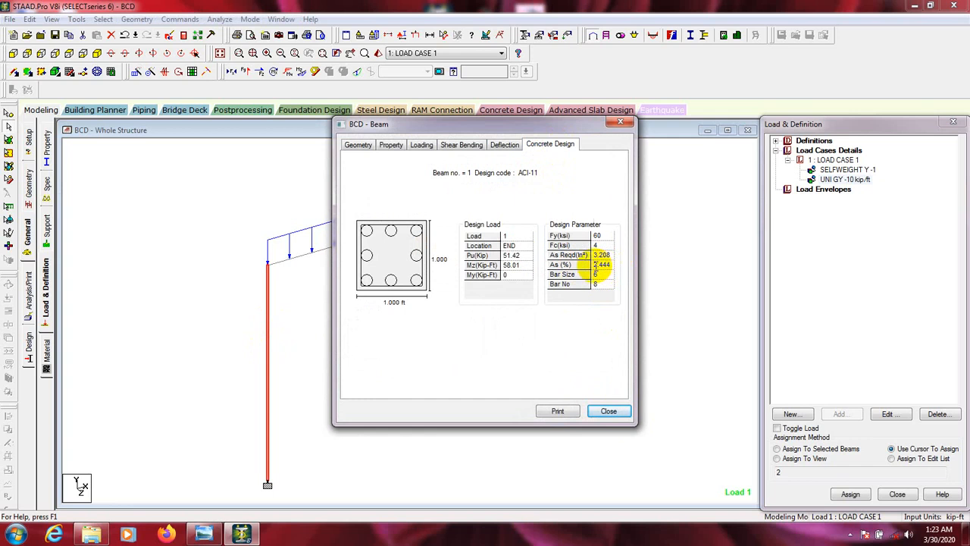
pyautogui.click(610, 409)
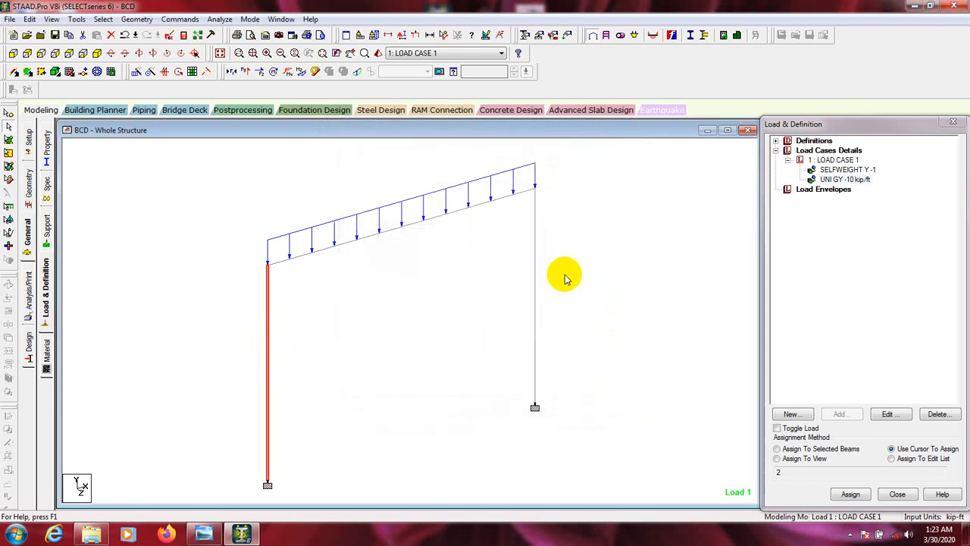
# Recheck the right circular column's concrete design reinforcement for comparison with the left column, and close its member details
pyautogui.doubleClick(534, 258)
pyautogui.click(552, 144)
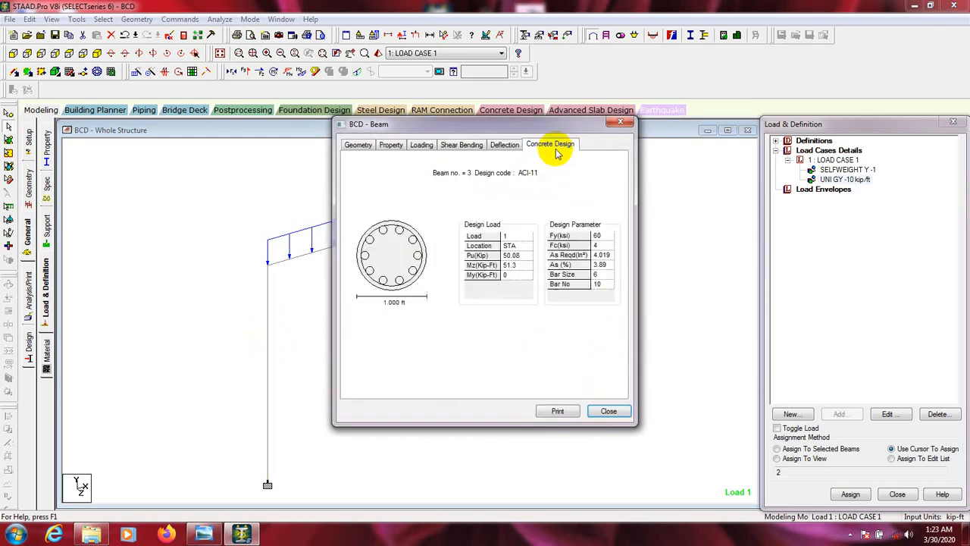
pyautogui.click(605, 409)
# Review the sloping beam's bar layout, stirrups and cross-sections in its concrete design data once more, and close its member details
pyautogui.doubleClick(360, 240)
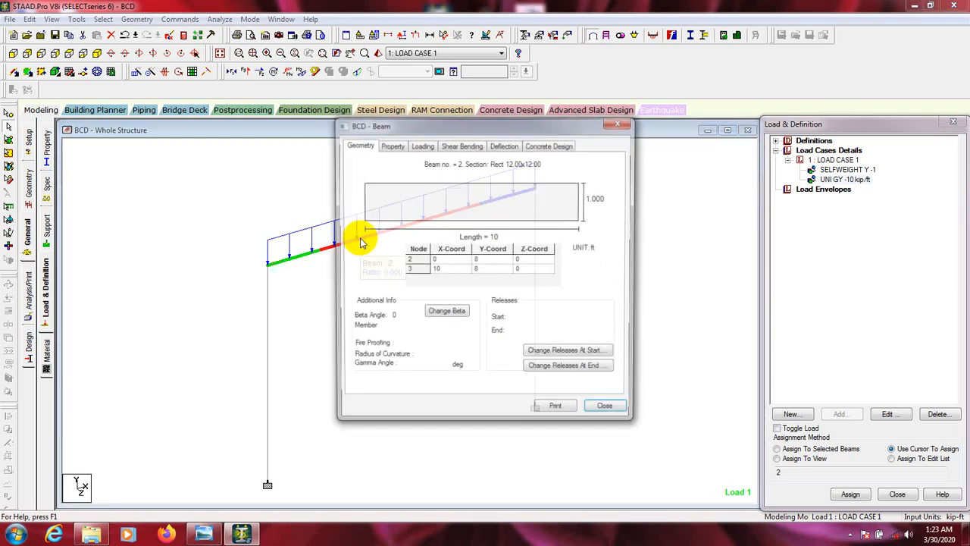
pyautogui.click(559, 143)
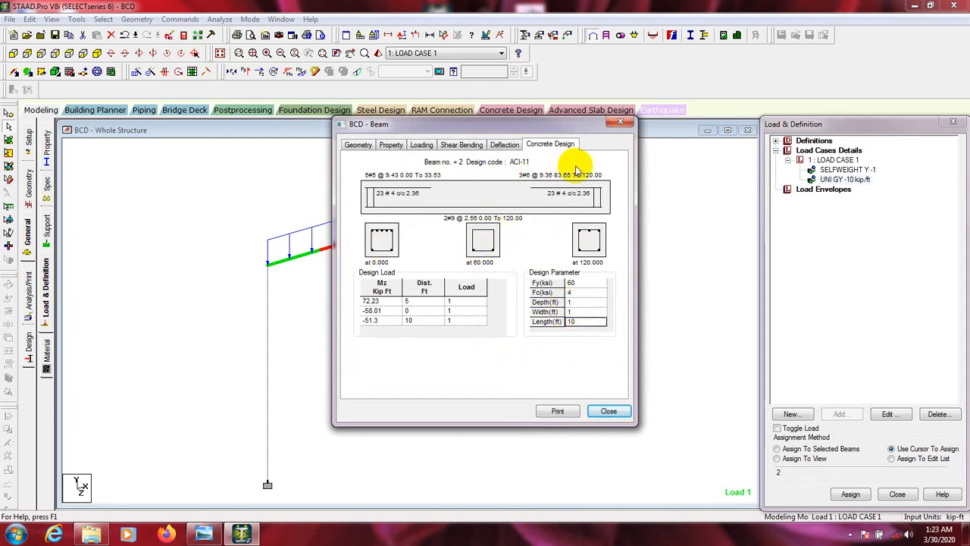
pyautogui.click(573, 122)
pyautogui.moveTo(572, 124); pyautogui.dragTo(580, 125)
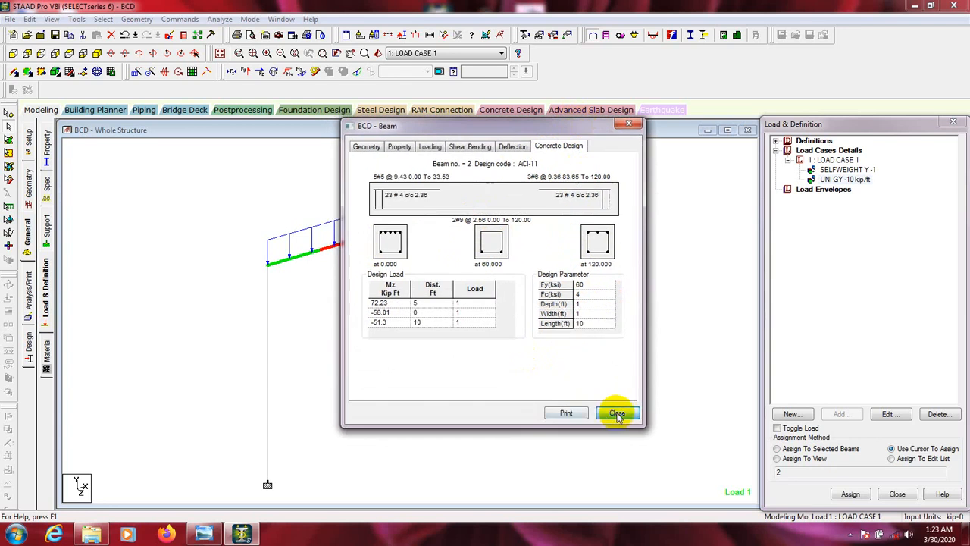
pyautogui.click(616, 413)
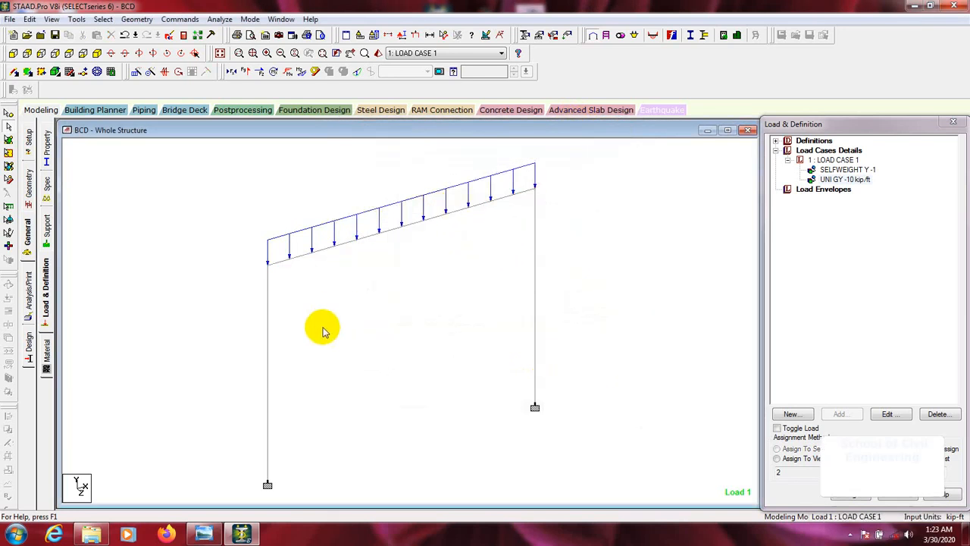
pyautogui.scroll(-1, 526, 390)
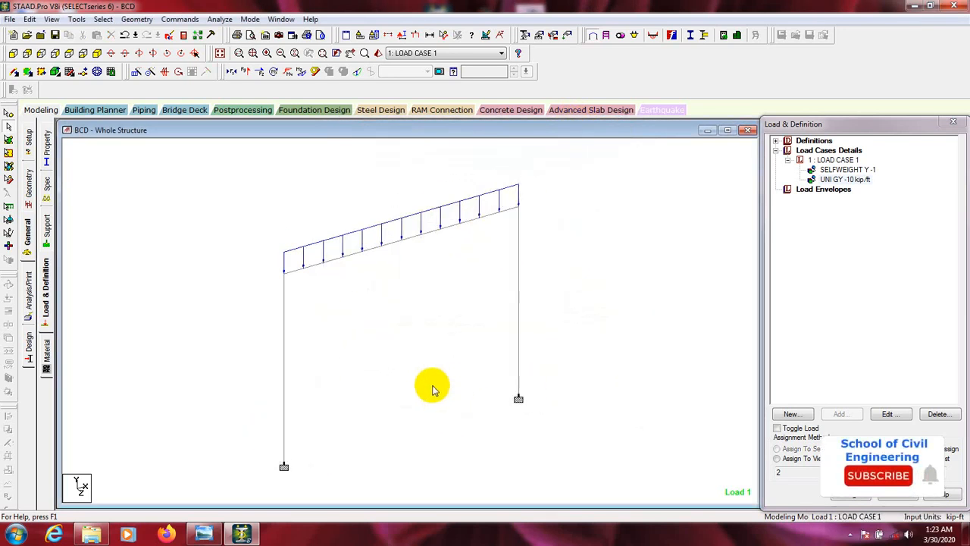
pyautogui.moveTo(429, 370); pyautogui.dragTo(425, 385, button='middle')
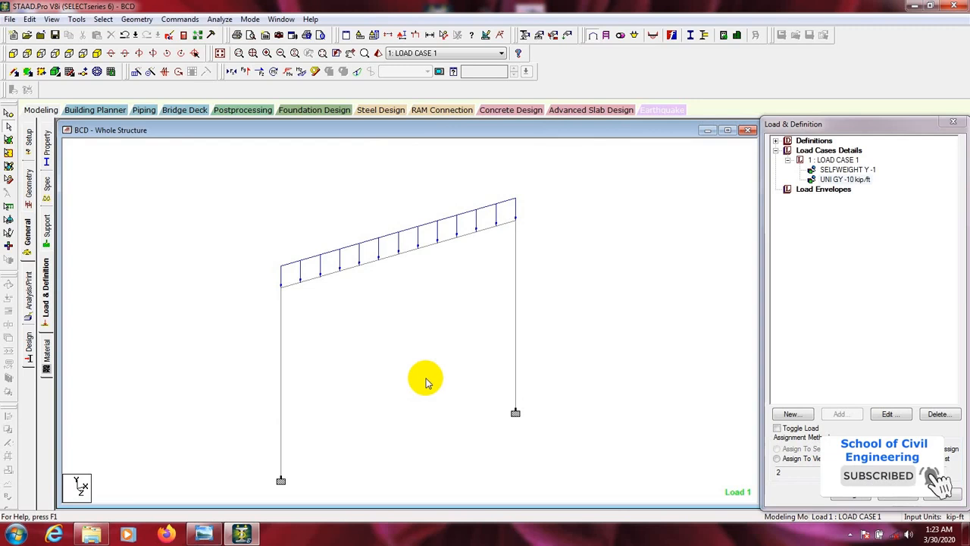